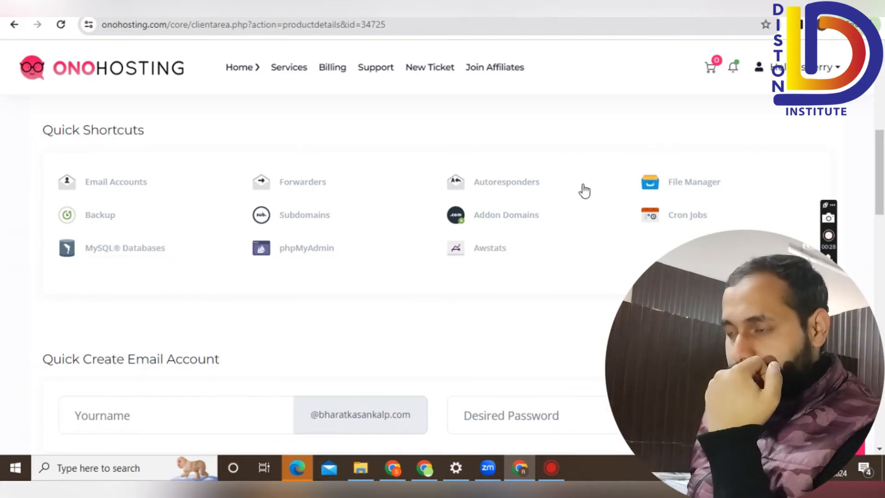
# Open cPanel File Manager from the hosting account's Quick Shortcuts in the ONOHosting client area.
pyautogui.moveTo(45, 136); pyautogui.dragTo(668, 371)
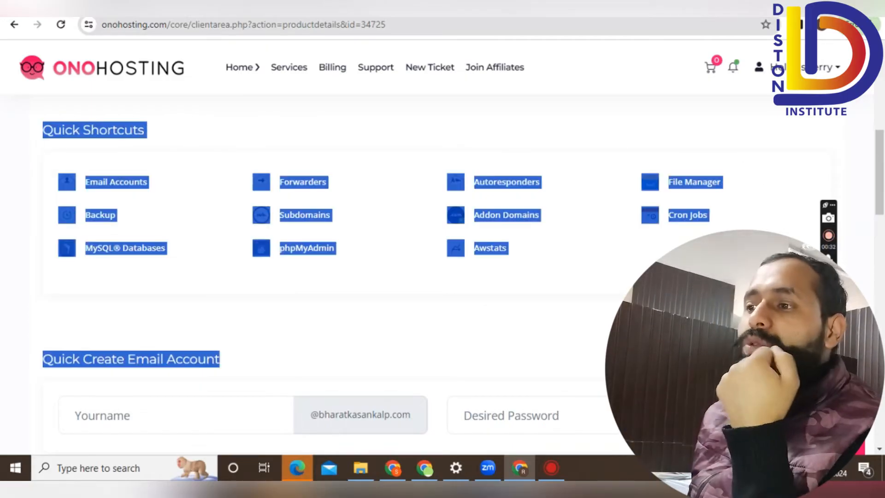
pyautogui.click(668, 371)
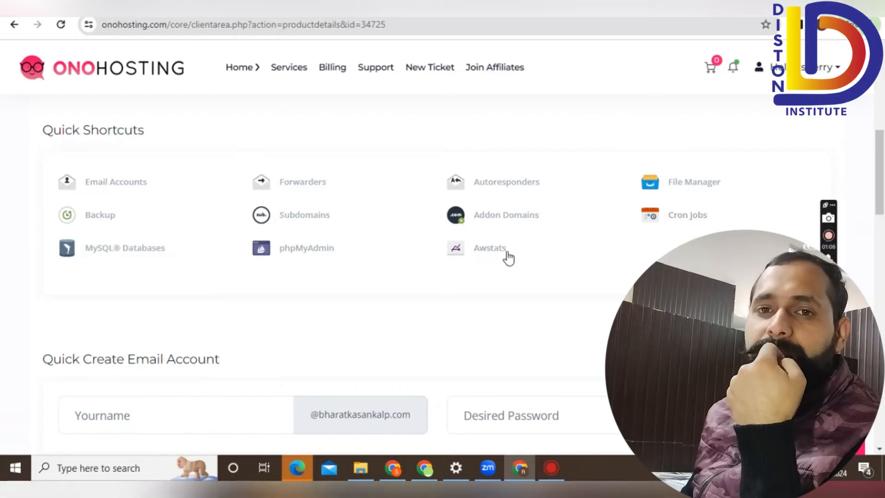
pyautogui.click(700, 189)
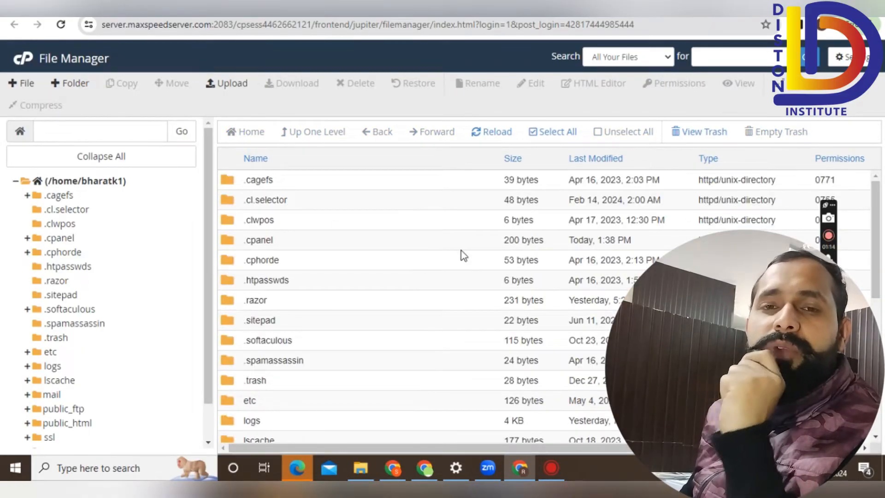
# Scroll through the File Manager listing to look over the public_html website files.
pyautogui.scroll(-4, 463, 256)
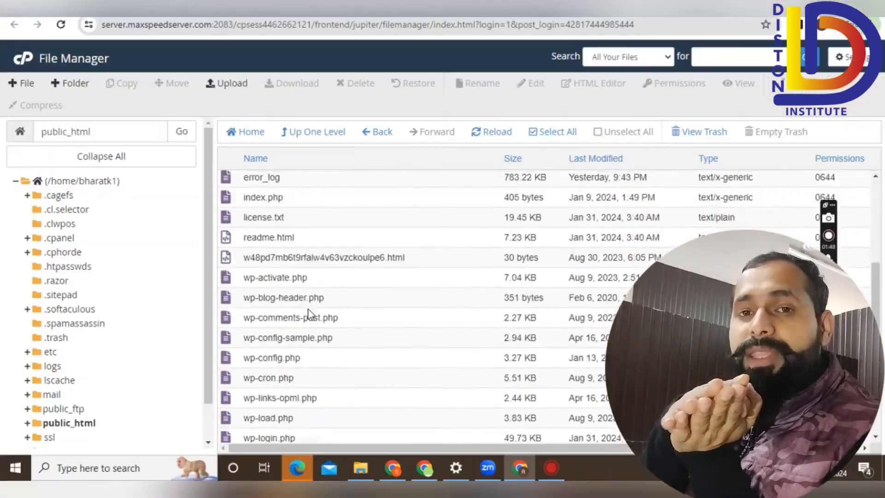
pyautogui.scroll(-2, 306, 313)
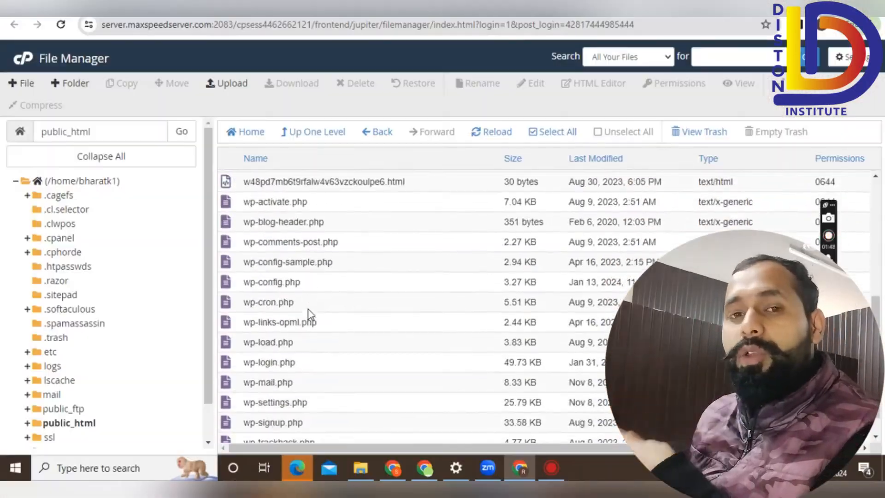
pyautogui.scroll(5, 309, 314)
pyautogui.scroll(-6, 310, 315)
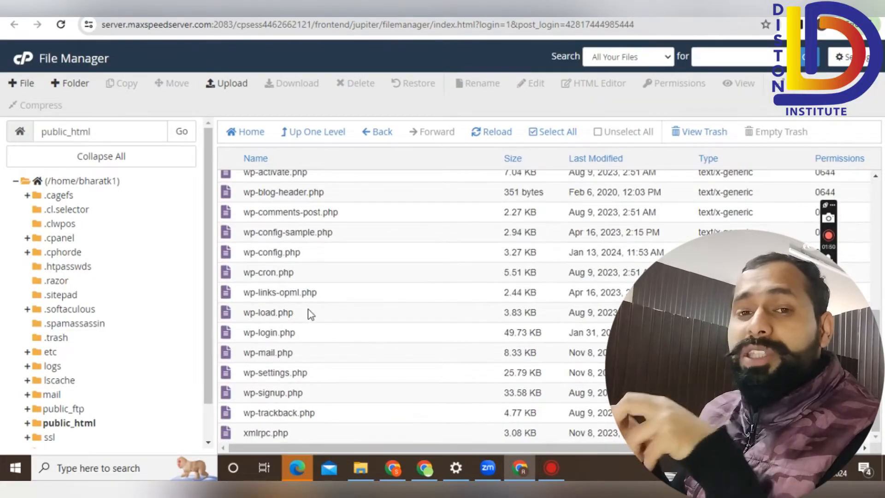
pyautogui.scroll(6, 308, 313)
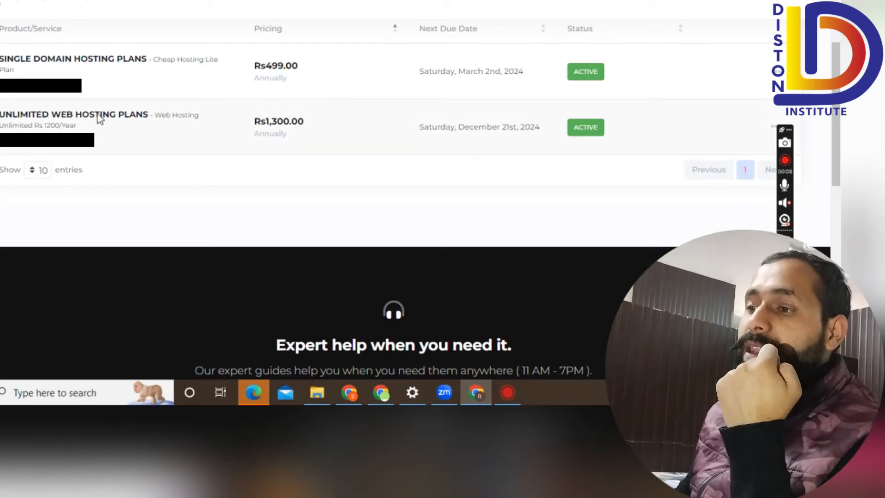
# Open the Unlimited Web Hosting Plans service details and scroll down to its Quick Shortcuts.
pyautogui.click(98, 116)
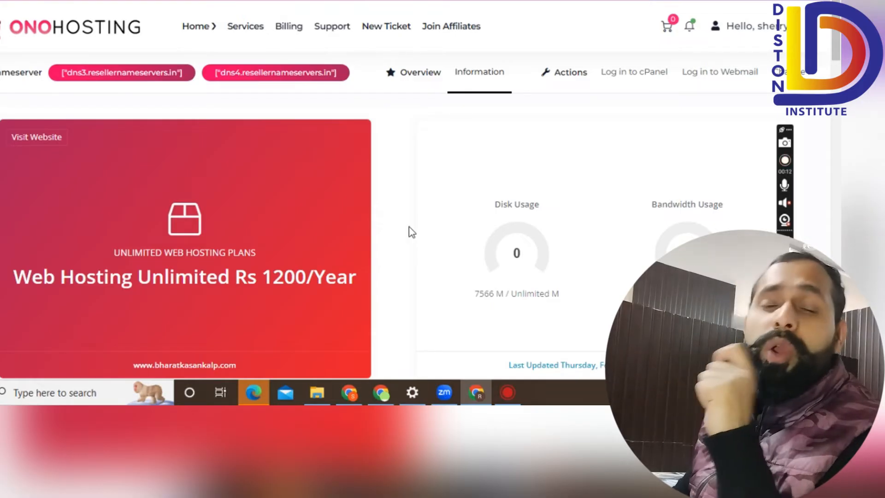
pyautogui.scroll(-3, 412, 232)
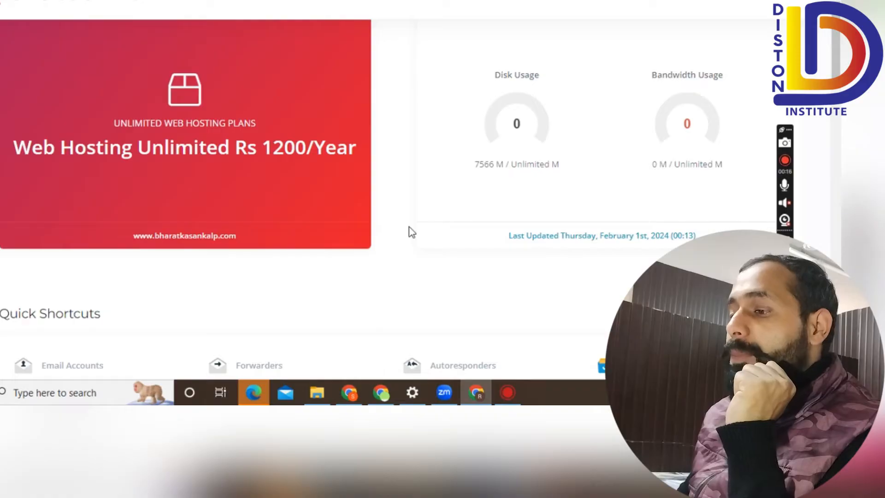
pyautogui.scroll(-3, 411, 232)
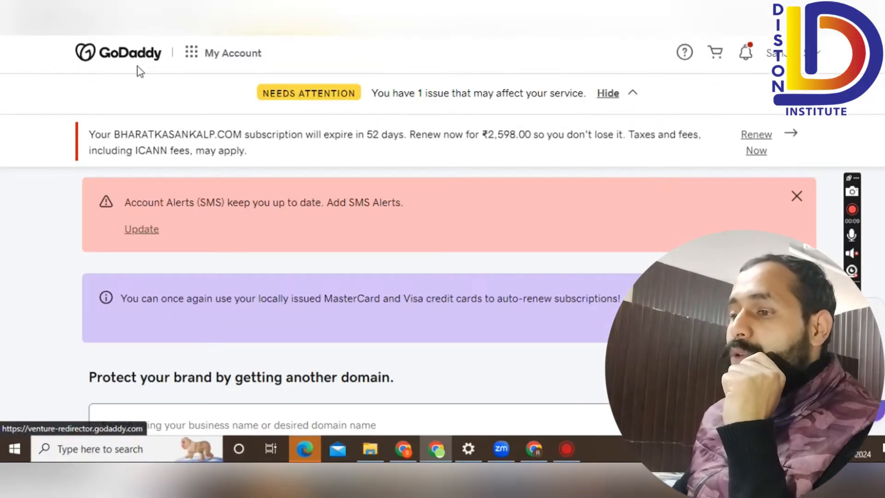
# Open the DNS settings for bharatkasankalp.com in GoDaddy and view its Nameservers tab.
pyautogui.scroll(-6, 286, 138)
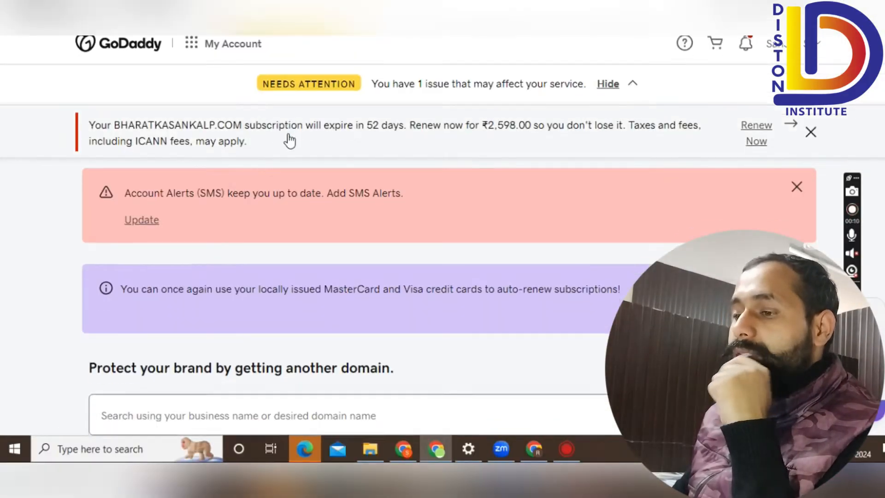
pyautogui.scroll(-7, 423, 170)
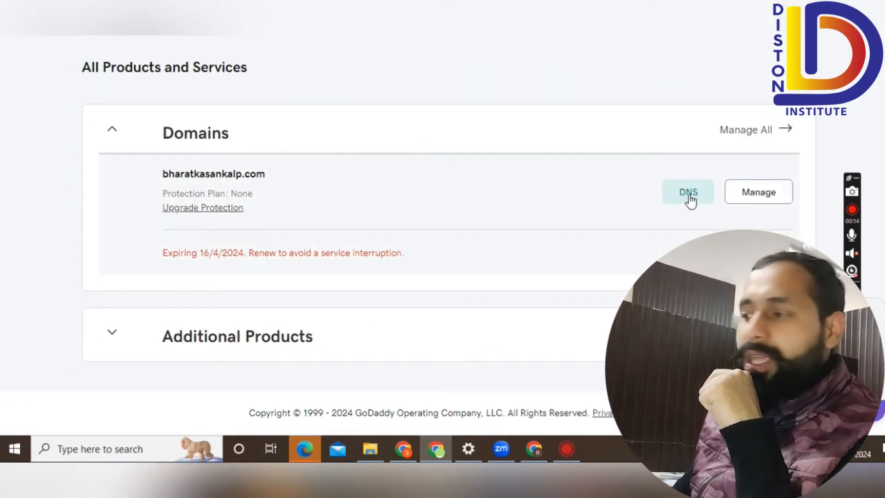
pyautogui.click(694, 199)
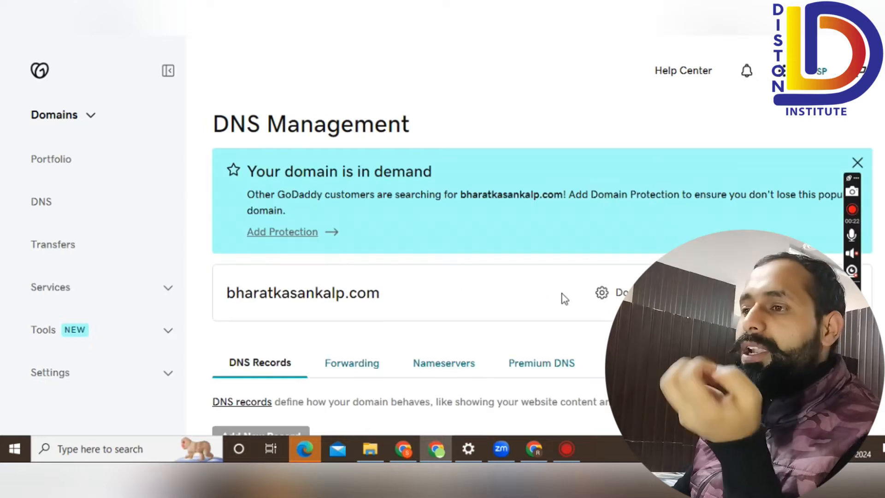
pyautogui.scroll(-3, 563, 298)
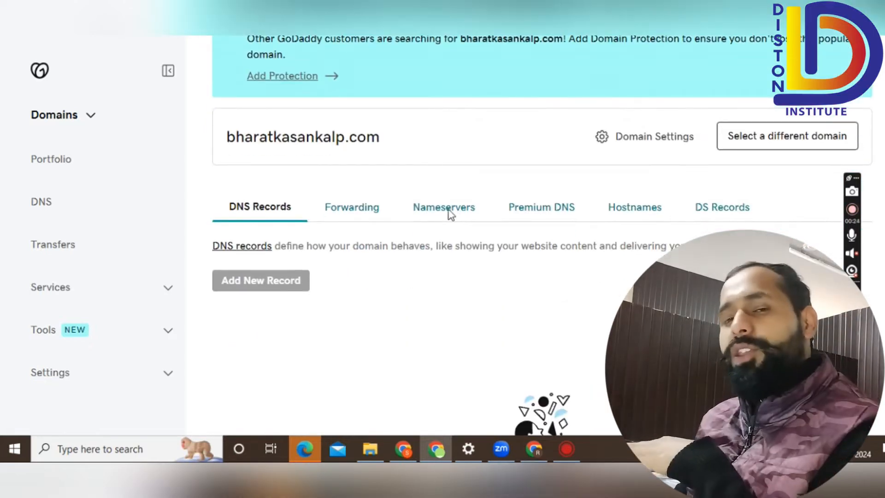
pyautogui.click(458, 211)
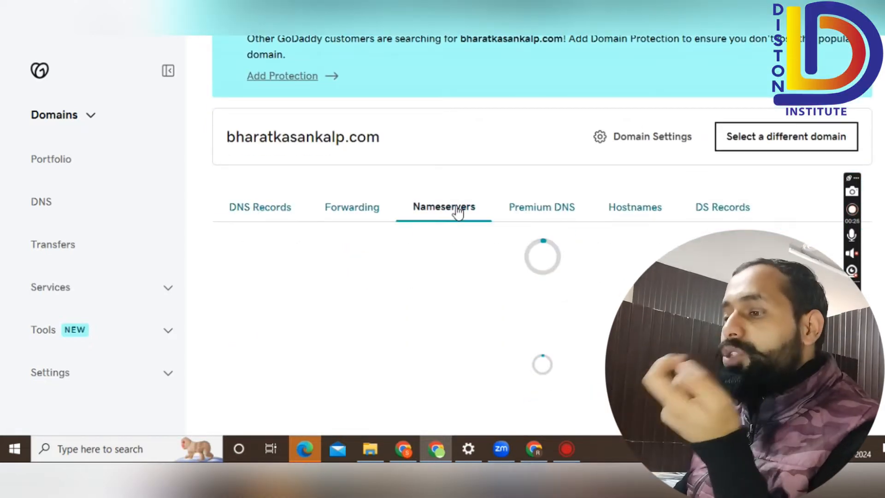
pyautogui.scroll(-3, 501, 219)
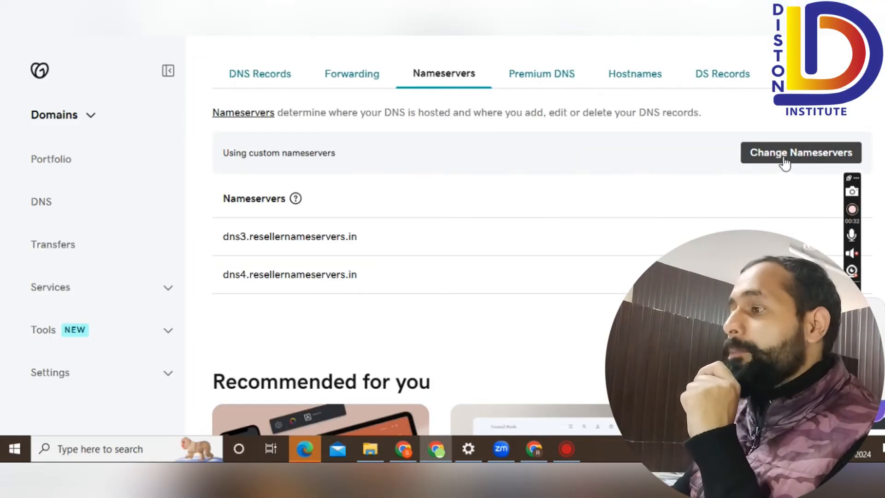
# Confirm the custom nameservers dns3/dns4.resellernameservers.in, closing the Edit nameservers dialog without saving.
pyautogui.moveTo(359, 236); pyautogui.dragTo(222, 236)
pyautogui.click(221, 236)
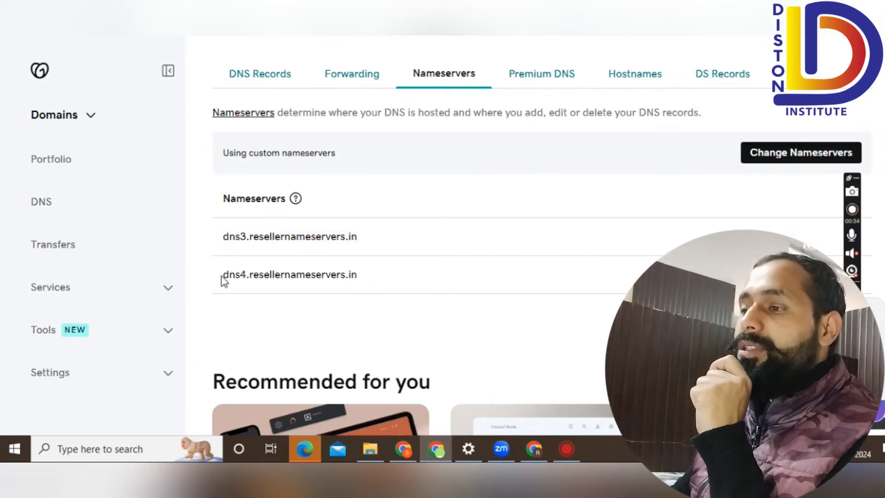
pyautogui.click(772, 156)
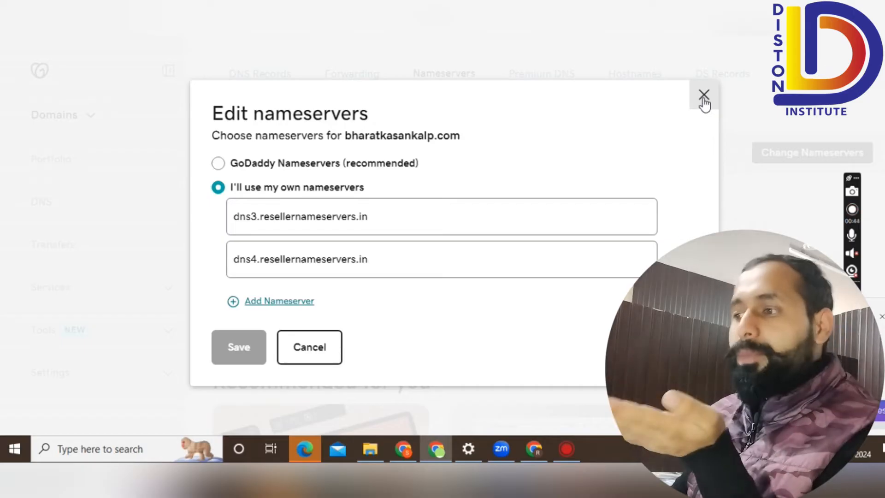
pyautogui.click(704, 98)
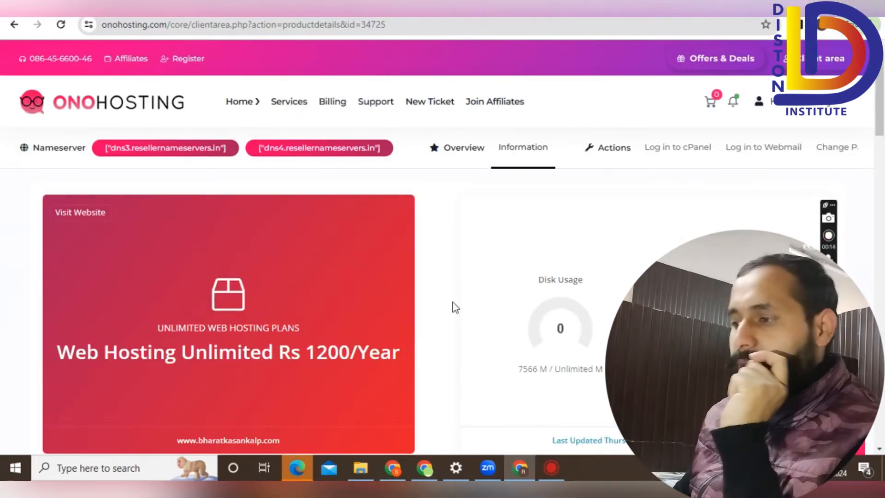
pyautogui.scroll(-3, 455, 307)
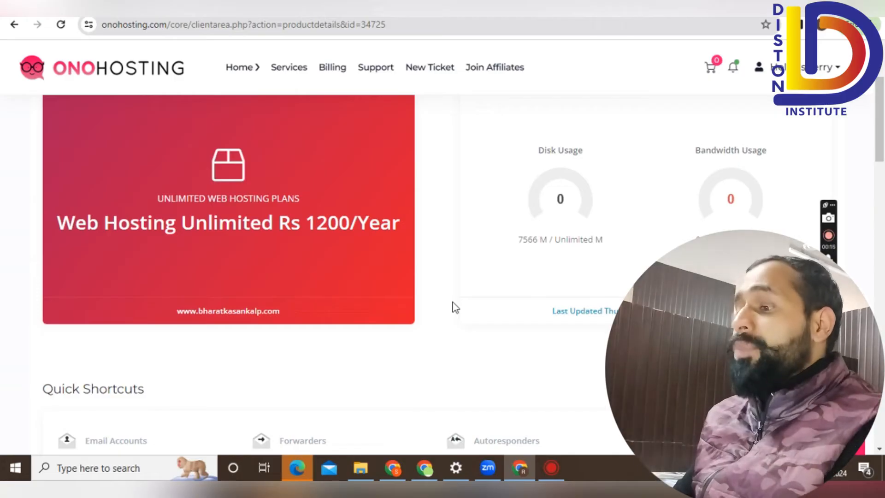
pyautogui.scroll(-3, 455, 307)
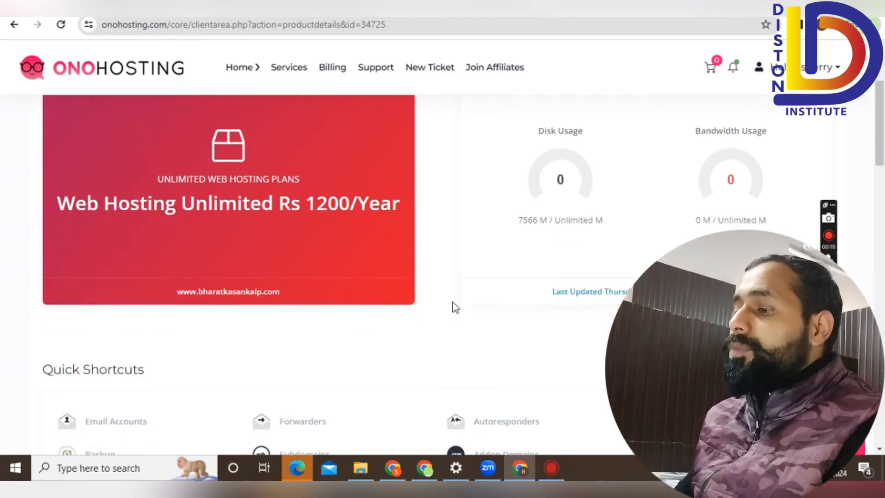
pyautogui.scroll(-3, 456, 308)
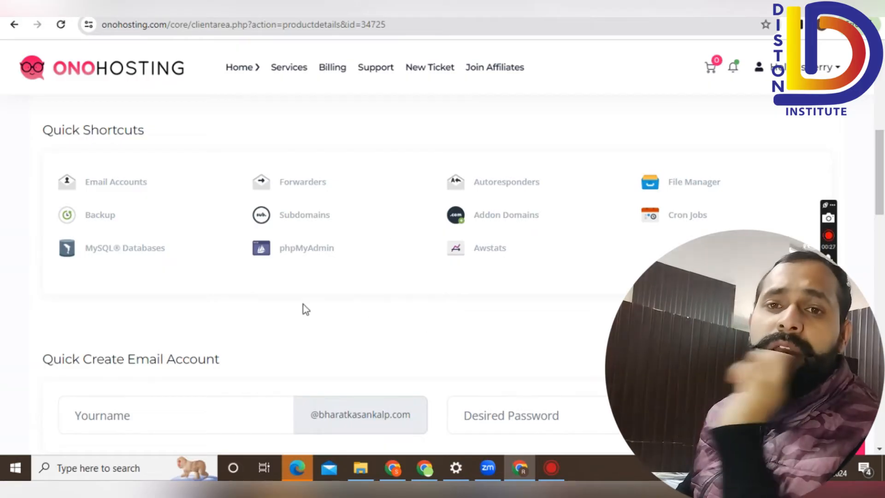
pyautogui.moveTo(43, 131); pyautogui.dragTo(383, 369)
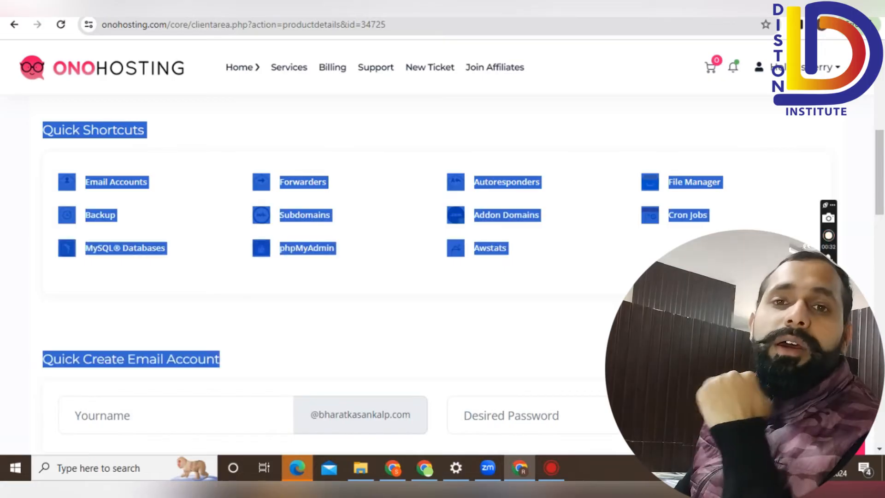
pyautogui.click(383, 373)
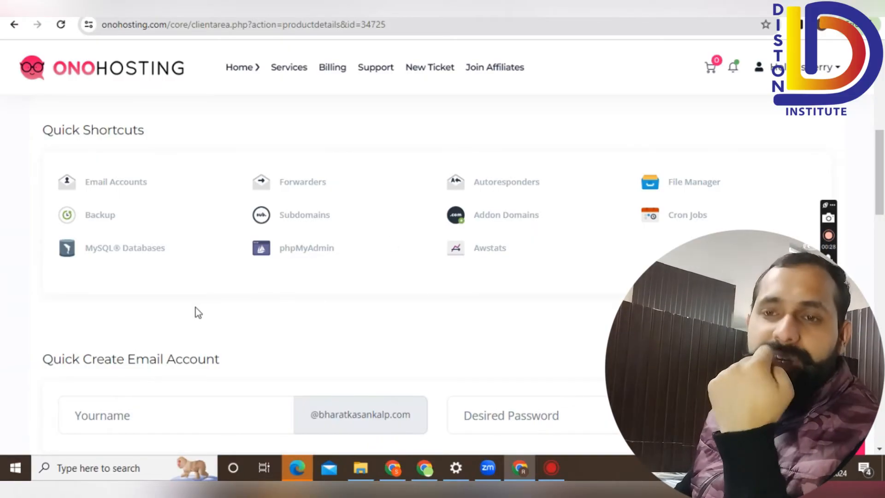
pyautogui.moveTo(12, 134); pyautogui.dragTo(738, 365)
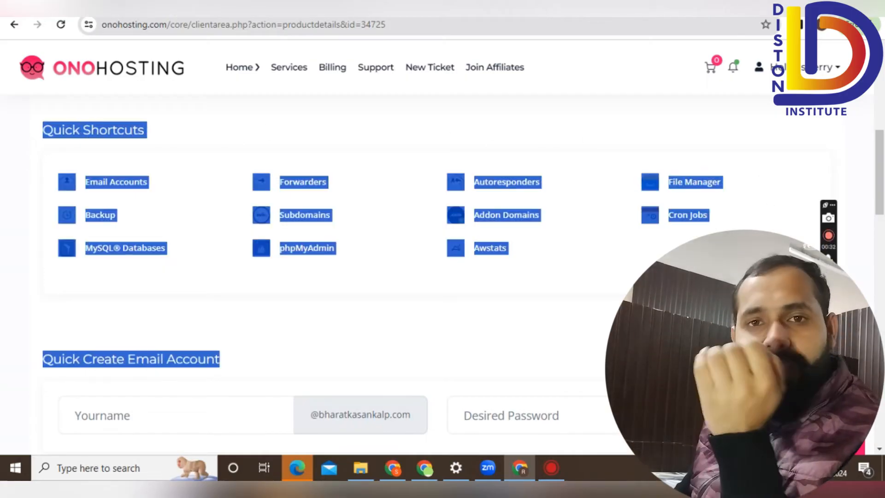
pyautogui.click(743, 332)
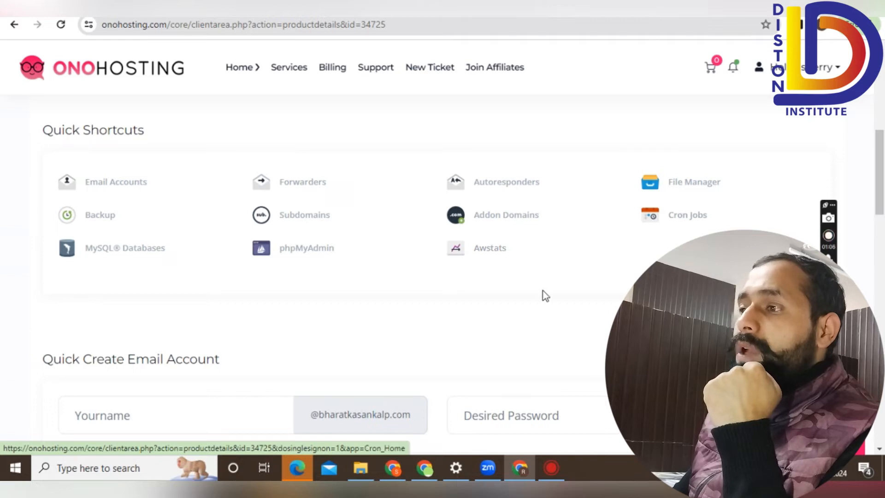
# Open File Manager again and go into the public_html folder.
pyautogui.click(699, 185)
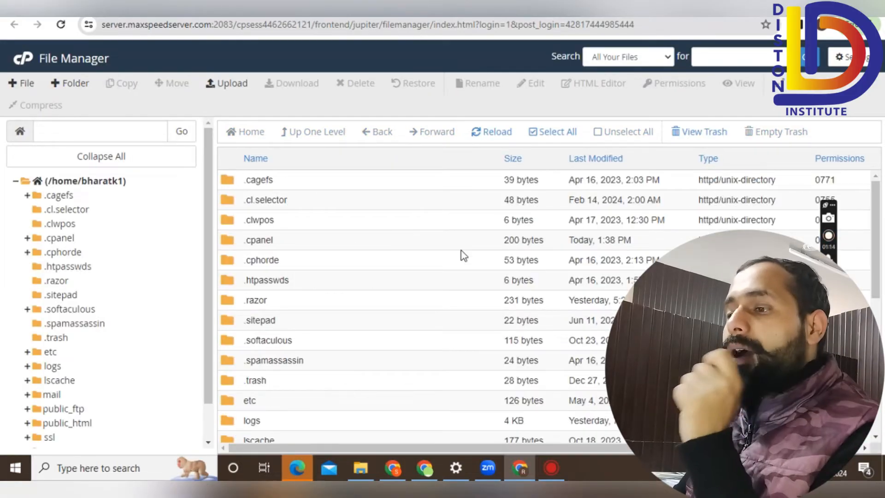
pyautogui.scroll(-5, 463, 255)
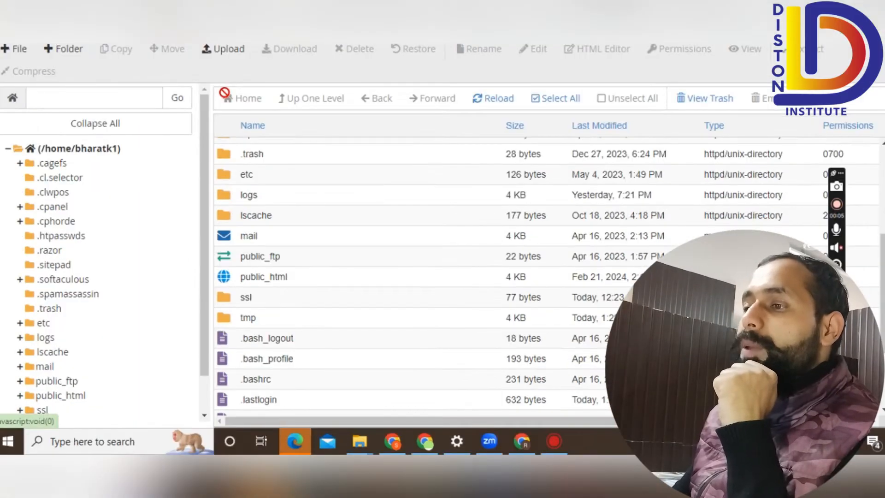
pyautogui.doubleClick(304, 281)
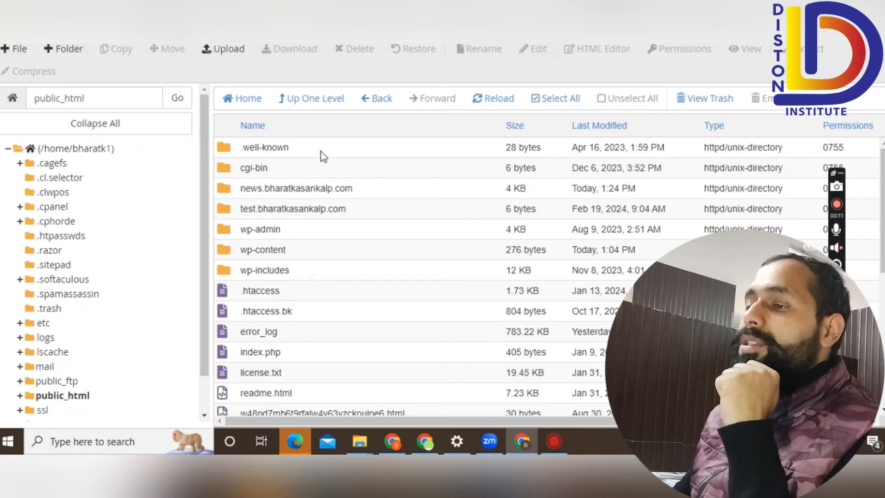
pyautogui.scroll(-5, 341, 299)
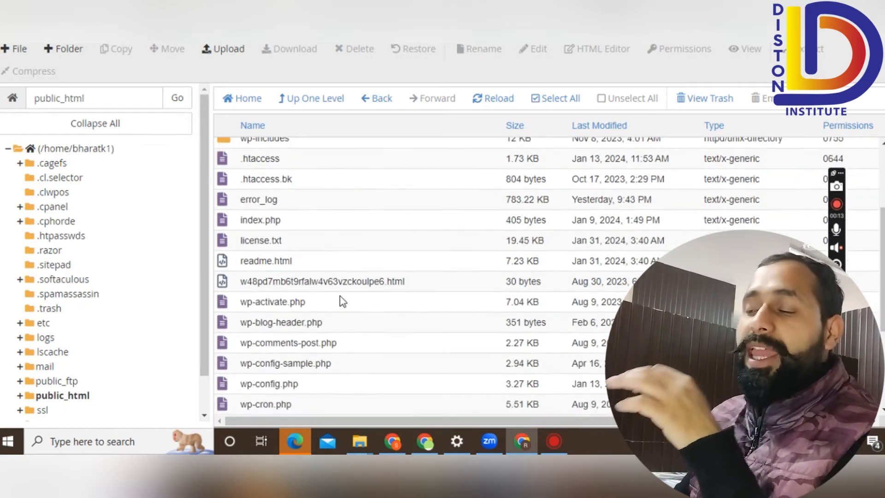
pyautogui.scroll(-2, 343, 302)
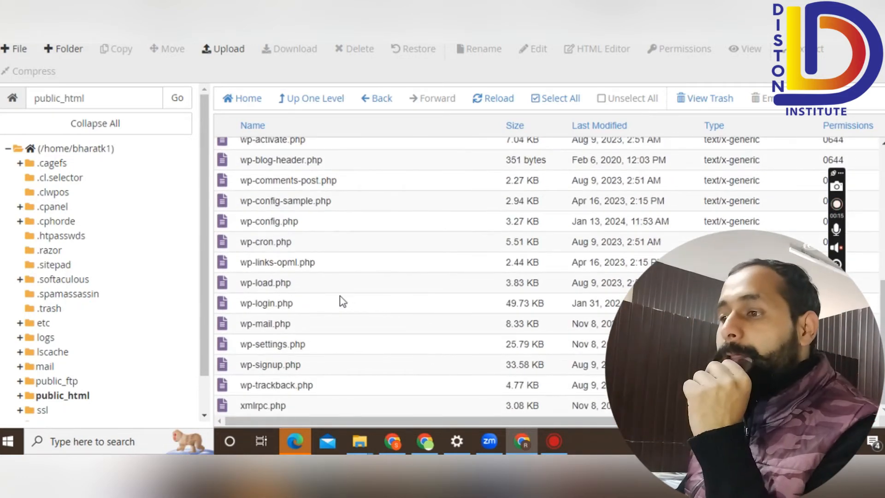
pyautogui.scroll(6, 341, 300)
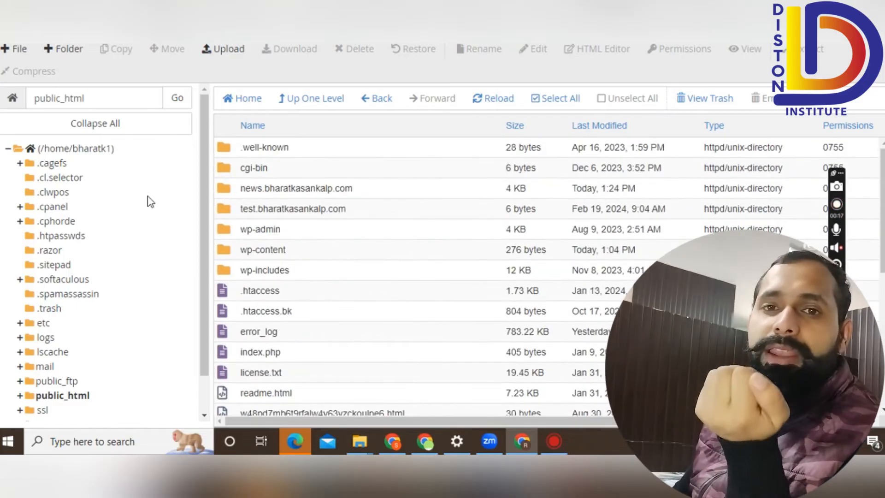
# Look at the Upload page, return to the public_html listing, and select license.txt.
pyautogui.click(223, 51)
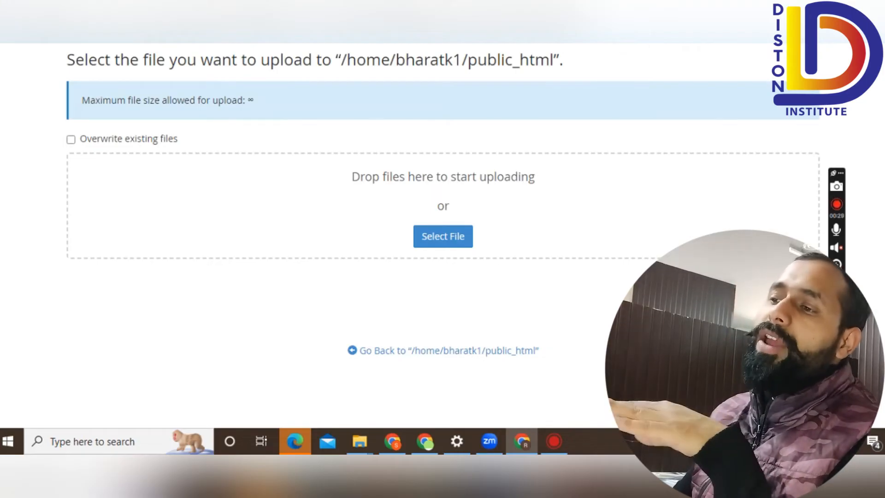
pyautogui.hotkey('ctrl', 'shift', 'Tab')
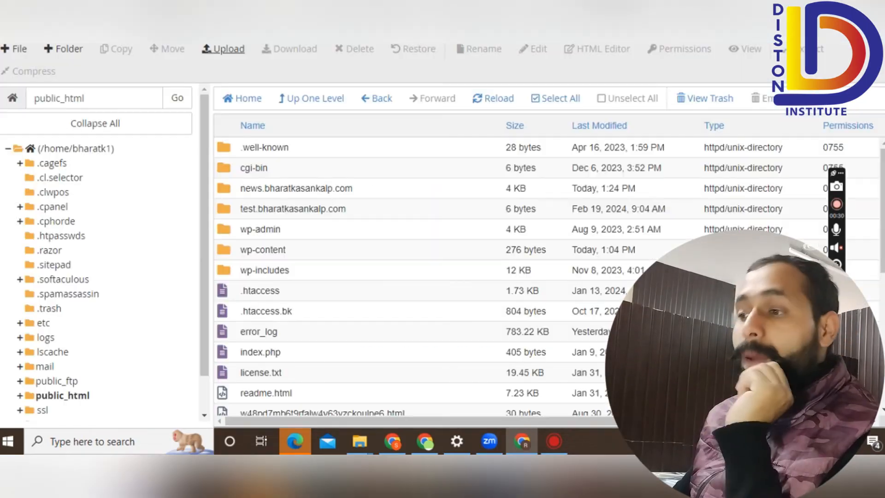
pyautogui.rightClick(312, 211)
pyautogui.scroll(-3, 277, 308)
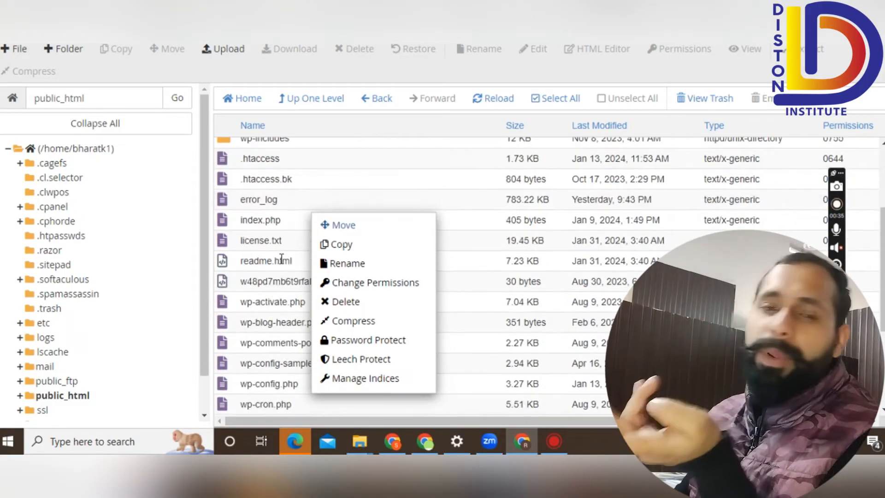
pyautogui.click(276, 241)
pyautogui.scroll(-4, 333, 316)
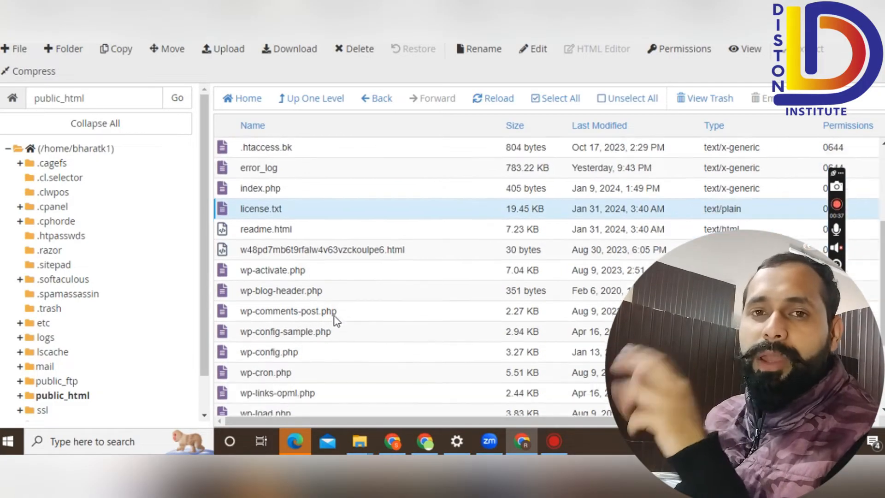
pyautogui.scroll(7, 351, 328)
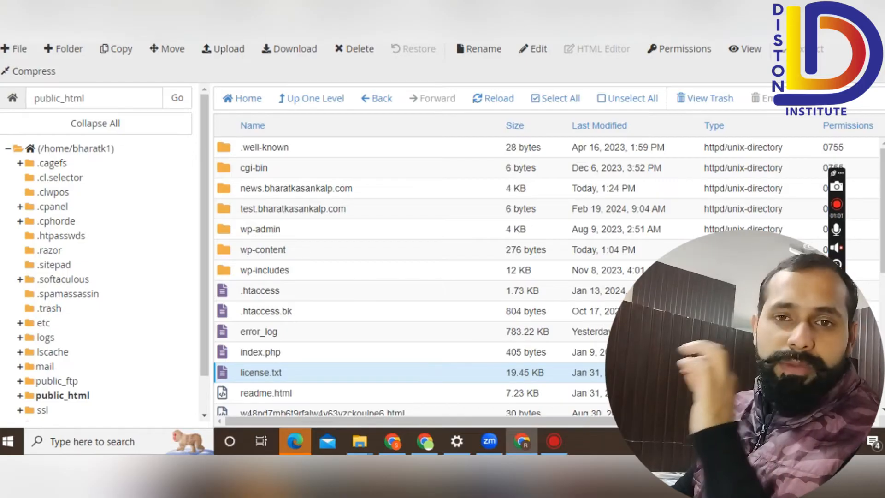
# Go back to the cPanel home tab and open MySQL® Databases from Quick Shortcuts.
pyautogui.hotkey('ctrl', 'Tab')
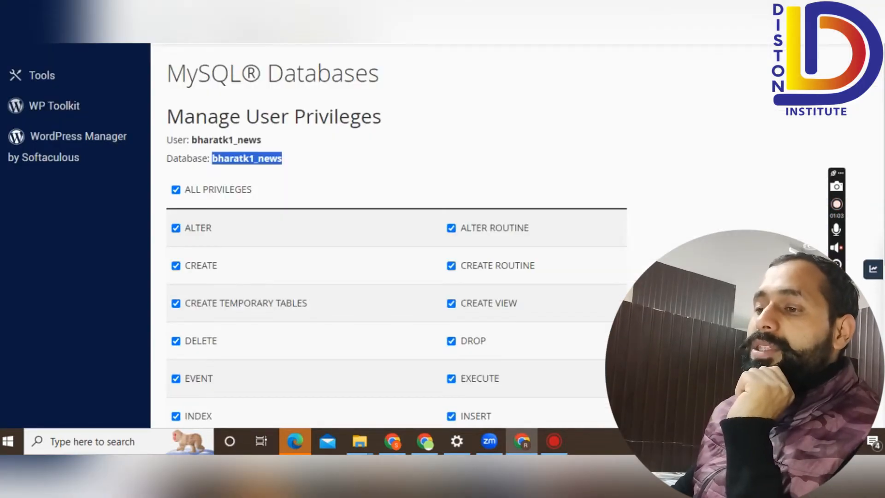
pyautogui.hotkey('ctrl', 'Tab')
pyautogui.scroll(3, 399, 312)
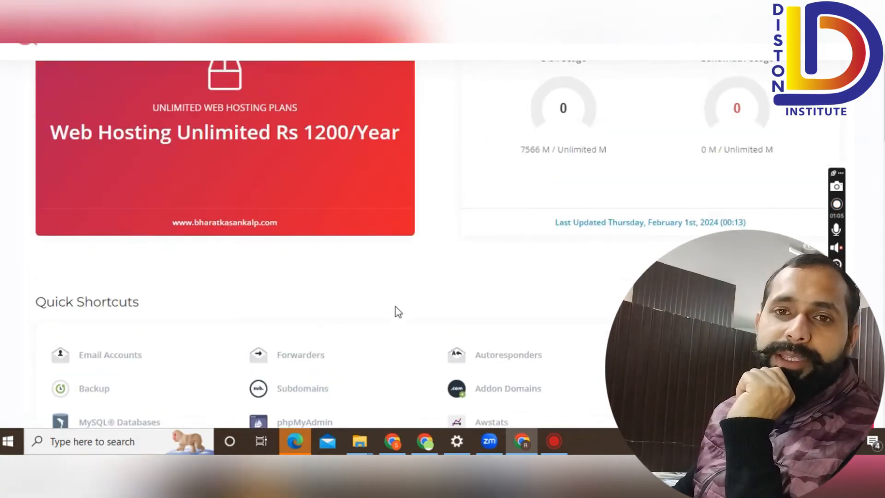
pyautogui.scroll(3, 399, 312)
pyautogui.scroll(-6, 399, 312)
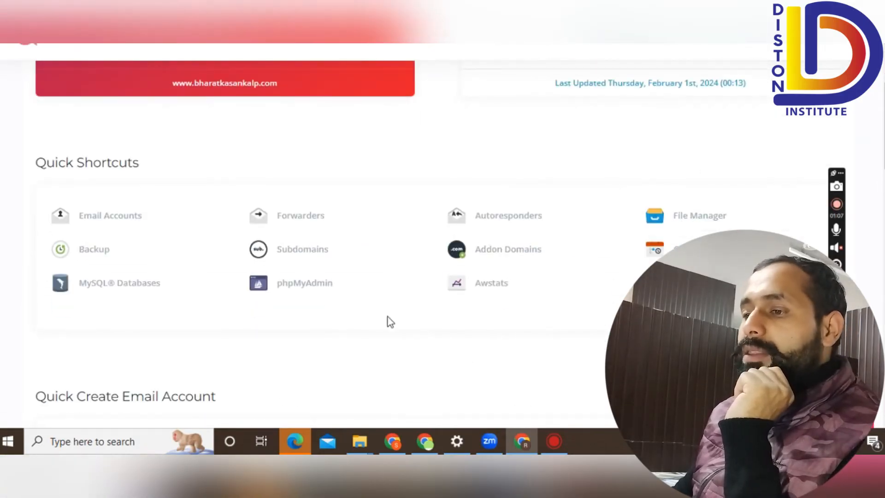
pyautogui.click(146, 286)
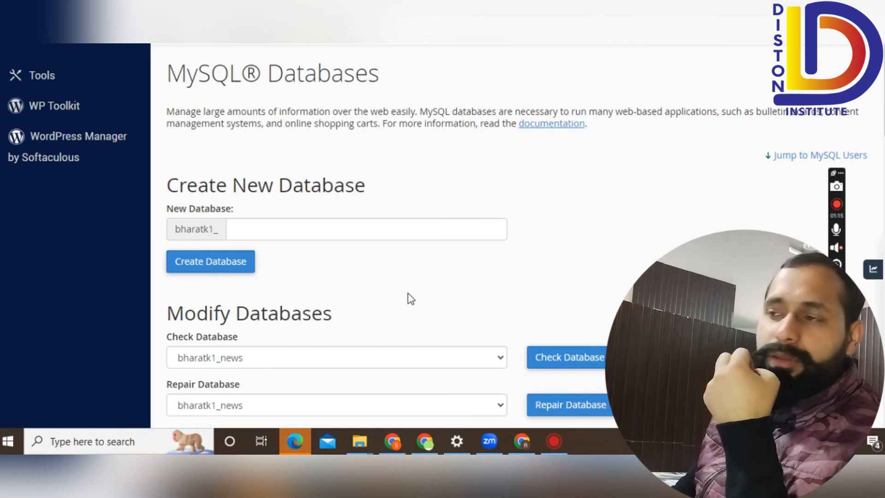
pyautogui.scroll(-3, 415, 295)
pyautogui.scroll(3, 420, 290)
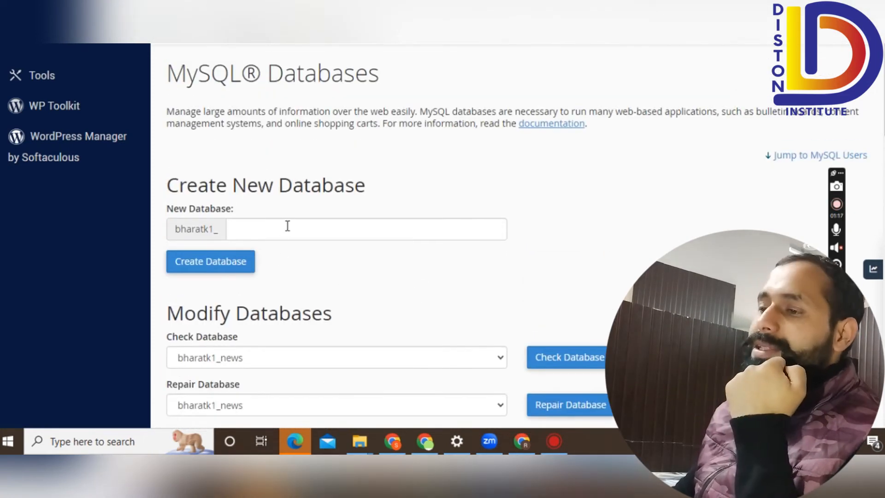
pyautogui.click(287, 226)
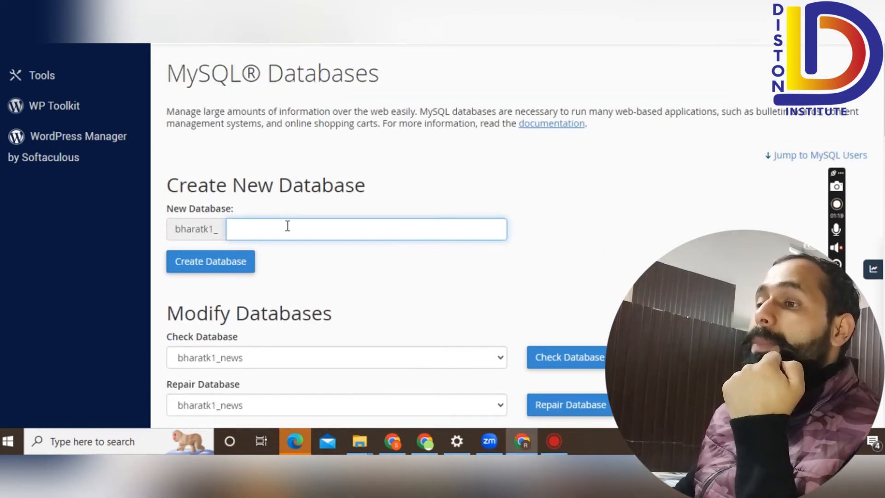
pyautogui.write('abc')
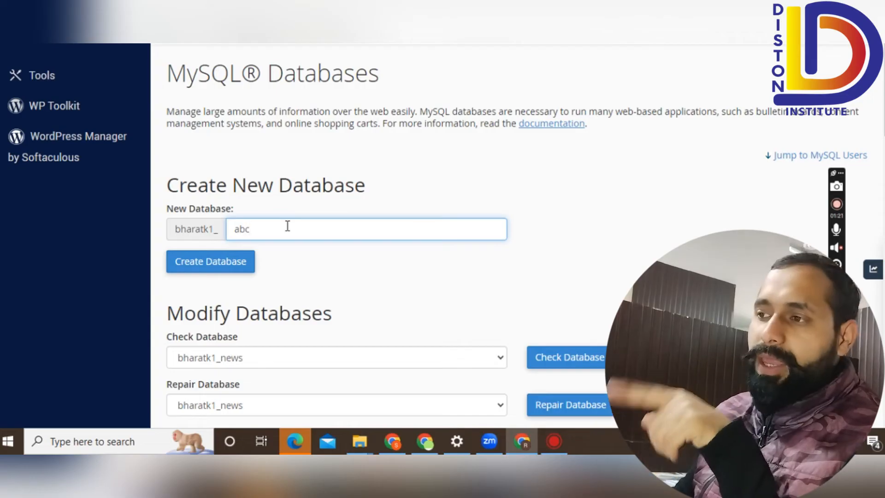
pyautogui.press('BackSpace')
pyautogui.press('BackSpace')
pyautogui.press('BackSpace')
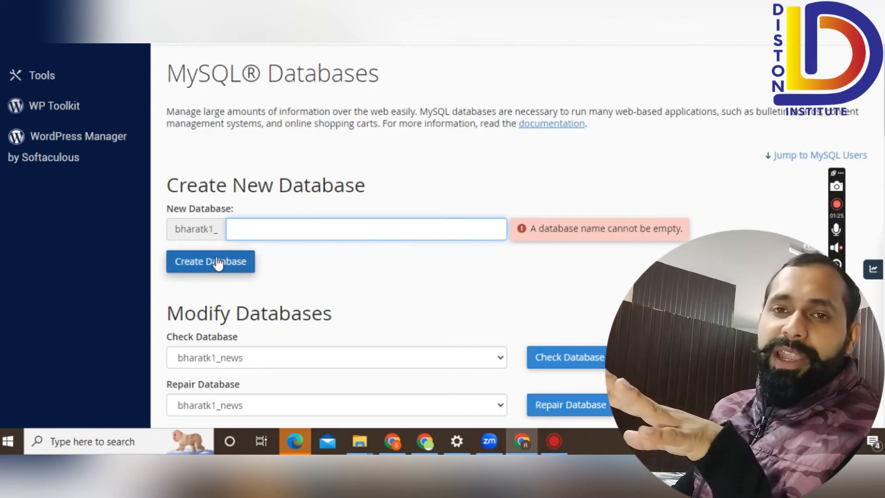
pyautogui.scroll(-6, 322, 283)
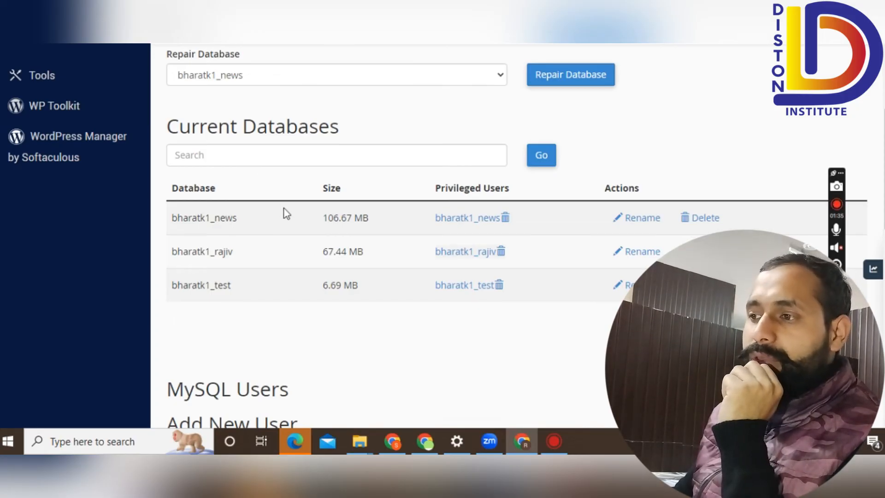
pyautogui.scroll(-1, 286, 213)
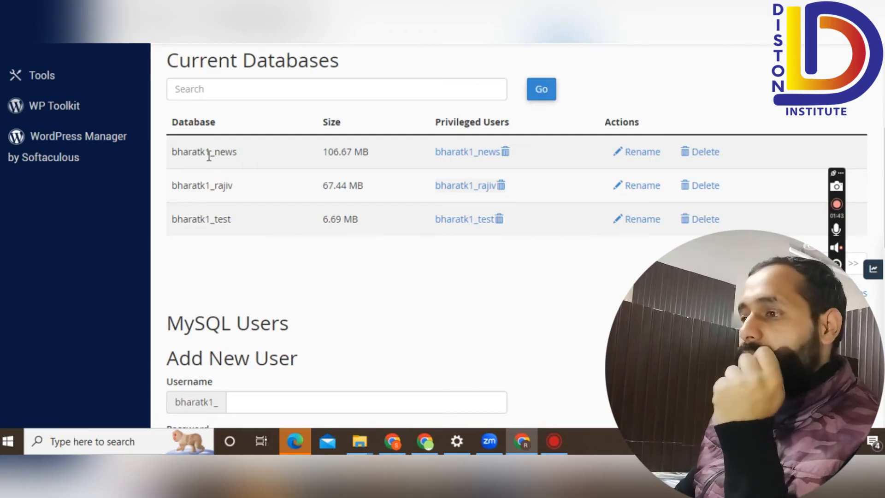
pyautogui.moveTo(214, 152); pyautogui.dragTo(179, 151)
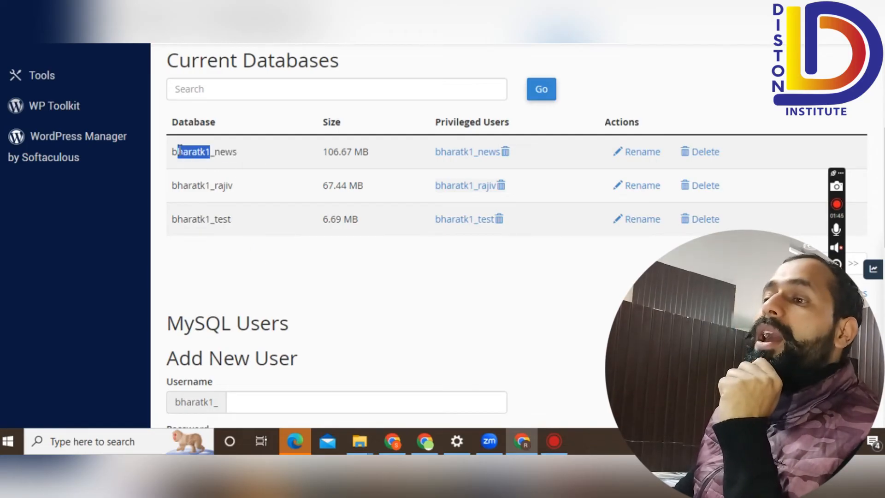
pyautogui.scroll(-2, 276, 242)
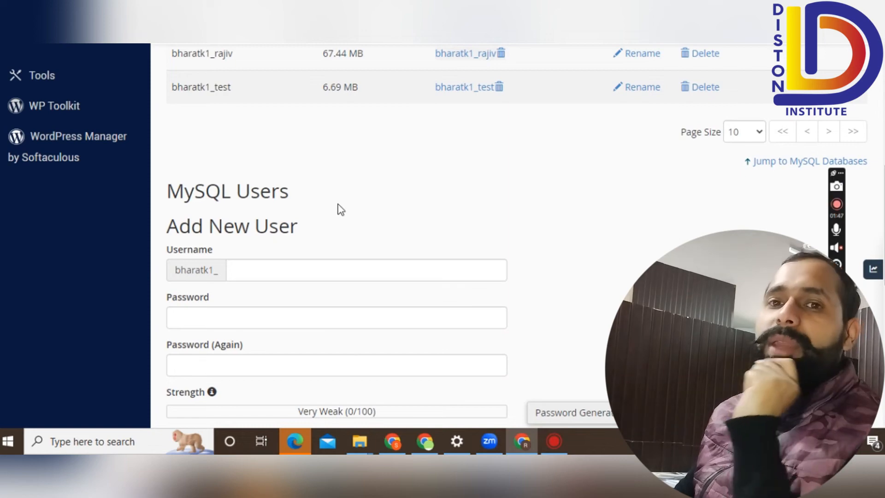
pyautogui.scroll(-1, 338, 208)
# Enter username abc and fill the new user's password into both password fields.
pyautogui.click(298, 199)
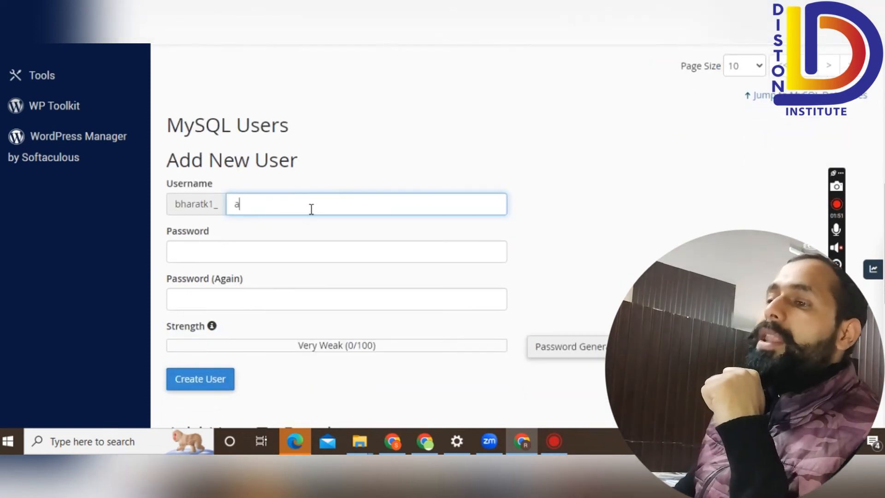
pyautogui.write('abc')
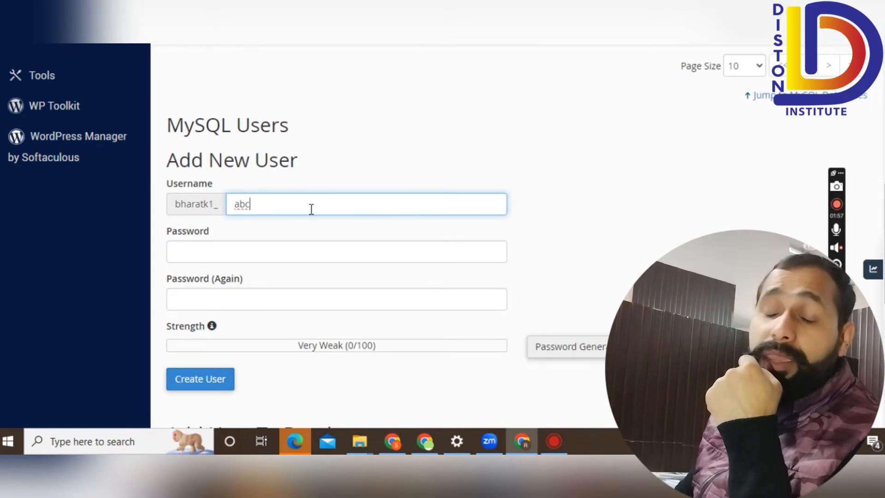
pyautogui.click(242, 252)
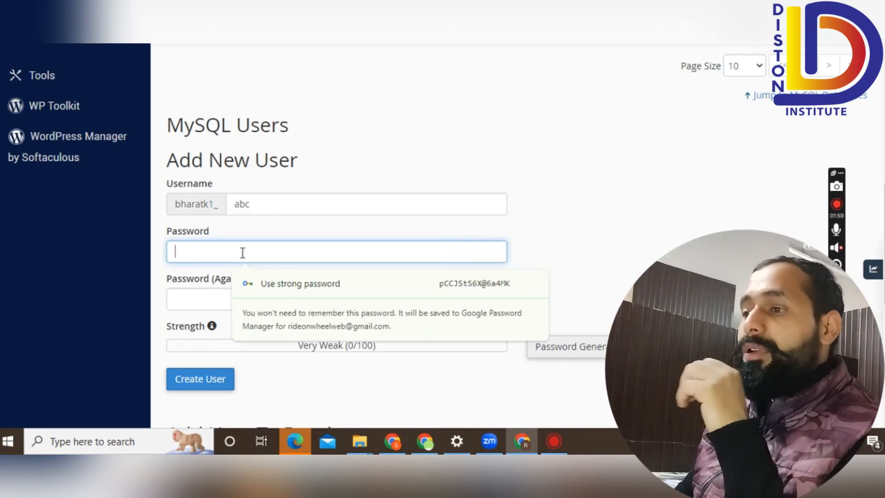
pyautogui.write('••••••••')
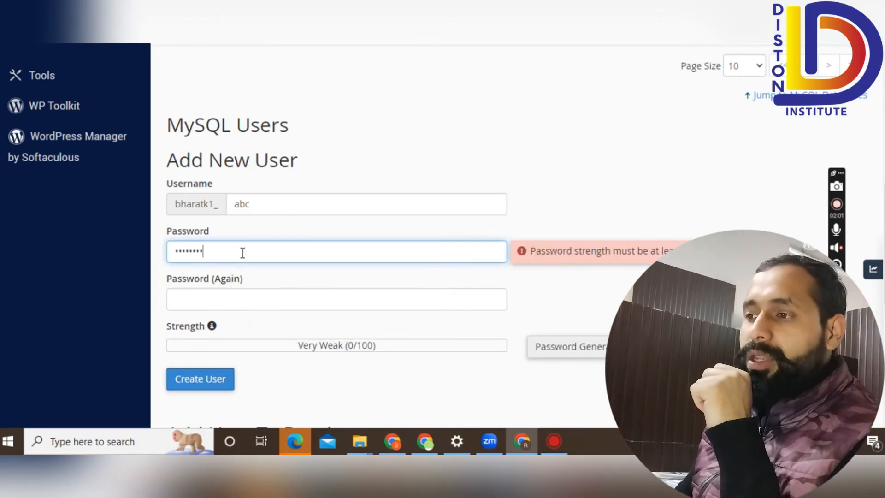
pyautogui.click(237, 300)
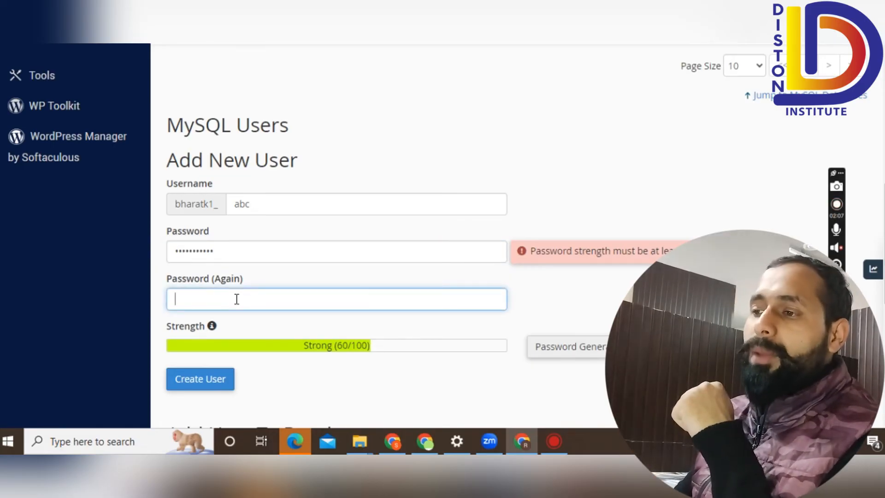
pyautogui.write('abc')
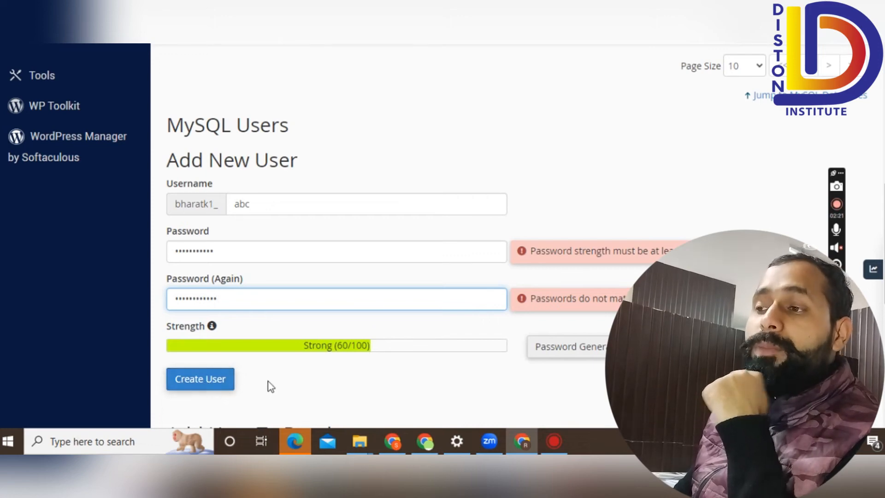
pyautogui.scroll(-7, 271, 386)
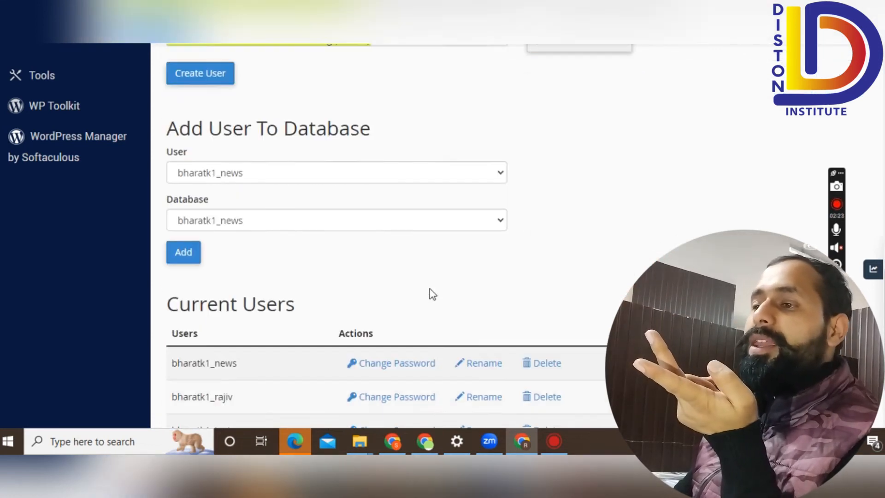
# Choose bharatk1_news as both user and database under Add User To Database, then add it.
pyautogui.scroll(-1, 432, 294)
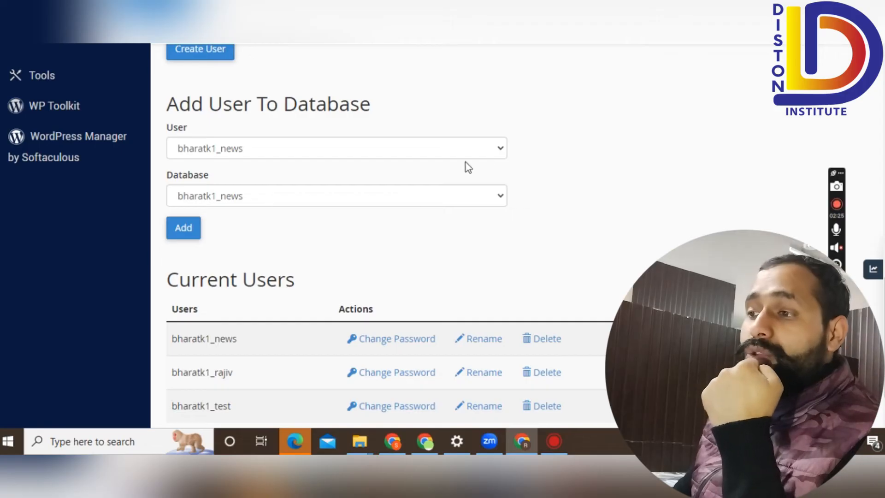
pyautogui.click(503, 150)
pyautogui.click(502, 166)
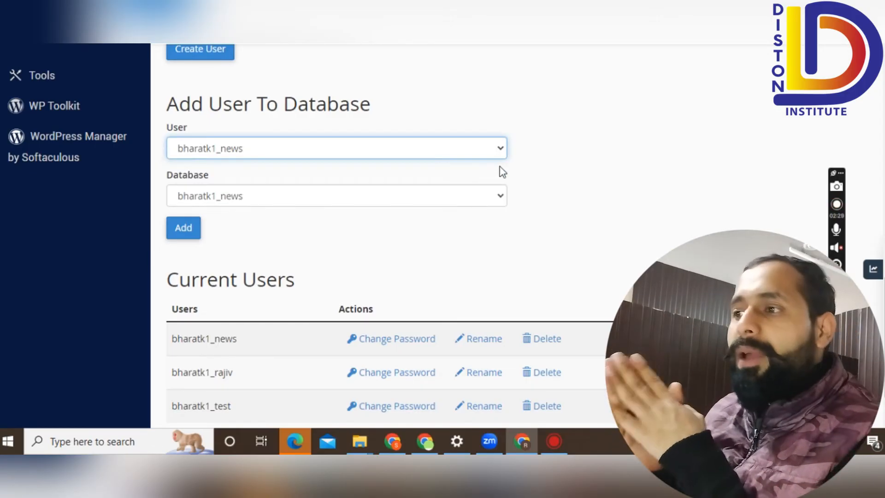
pyautogui.click(499, 195)
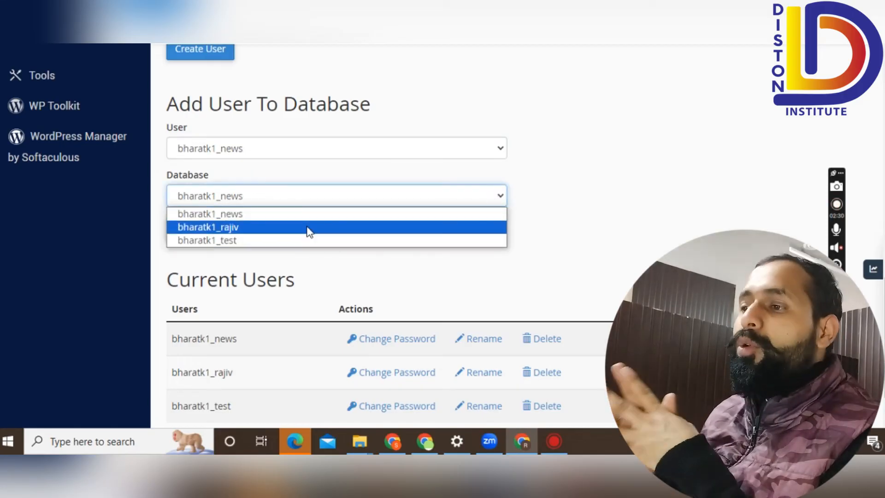
pyautogui.click(520, 188)
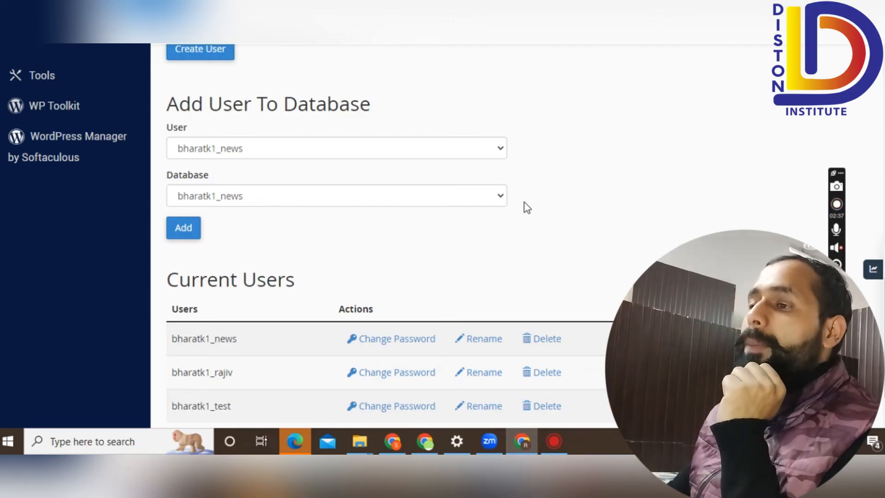
pyautogui.click(197, 236)
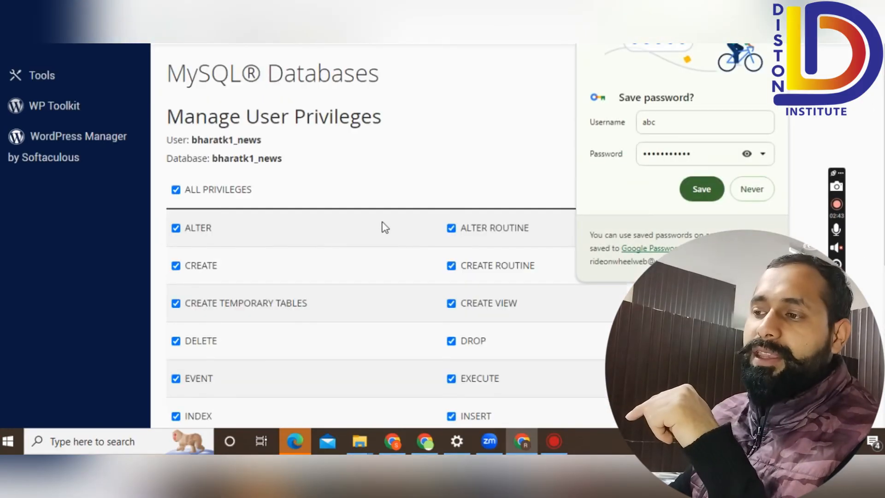
# Decline Chrome's save-password prompt and save ALL PRIVILEGES for bharatk1_news on bharatk1_news.
pyautogui.click(748, 189)
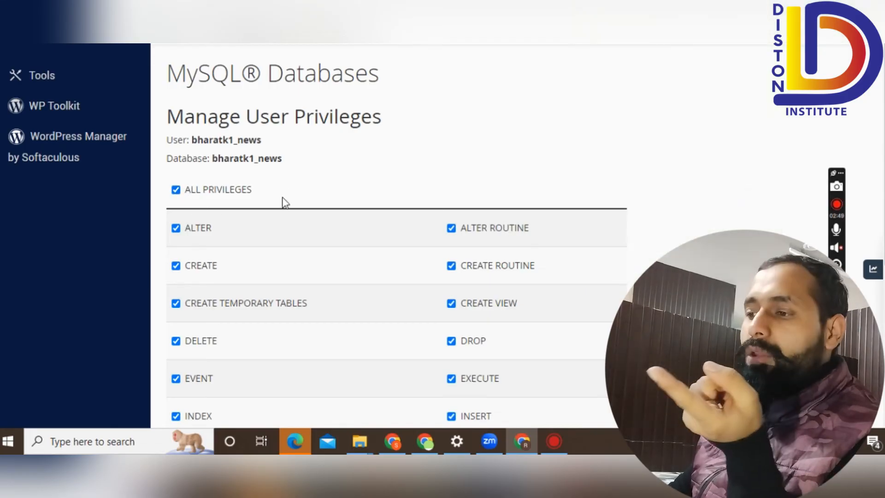
pyautogui.scroll(-4, 374, 305)
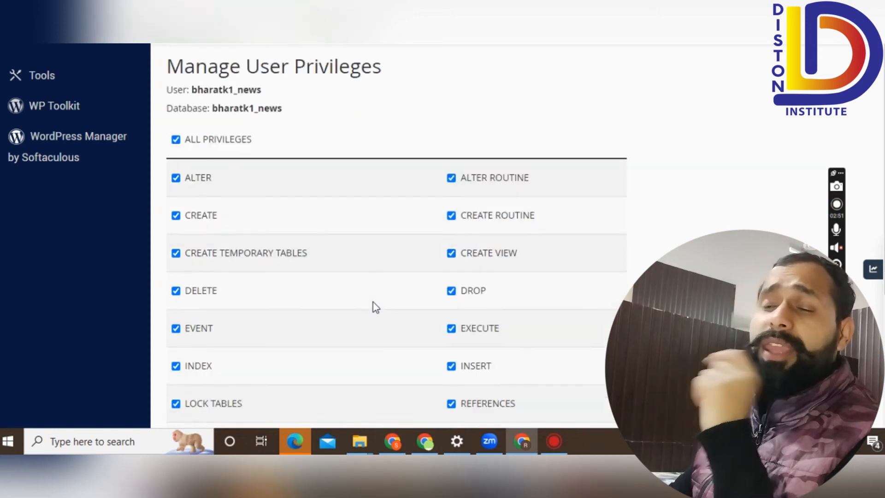
pyautogui.scroll(-1, 374, 305)
pyautogui.scroll(5, 374, 305)
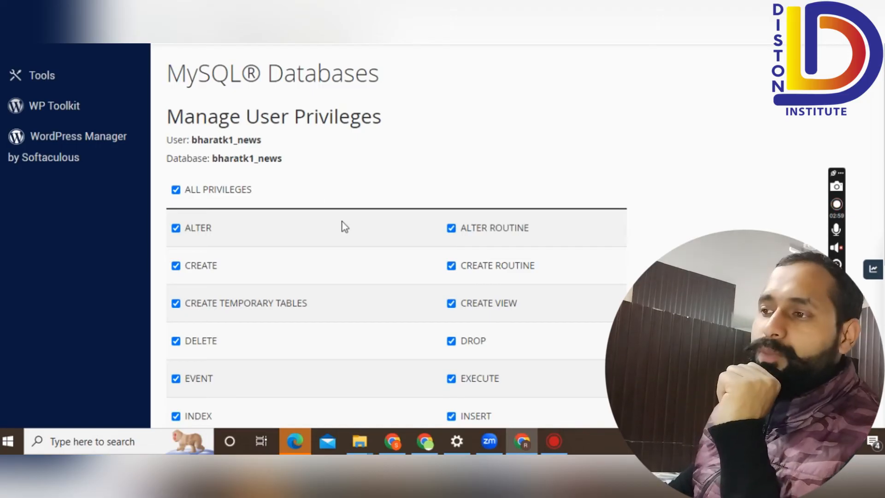
pyautogui.scroll(-4, 344, 225)
pyautogui.scroll(4, 344, 225)
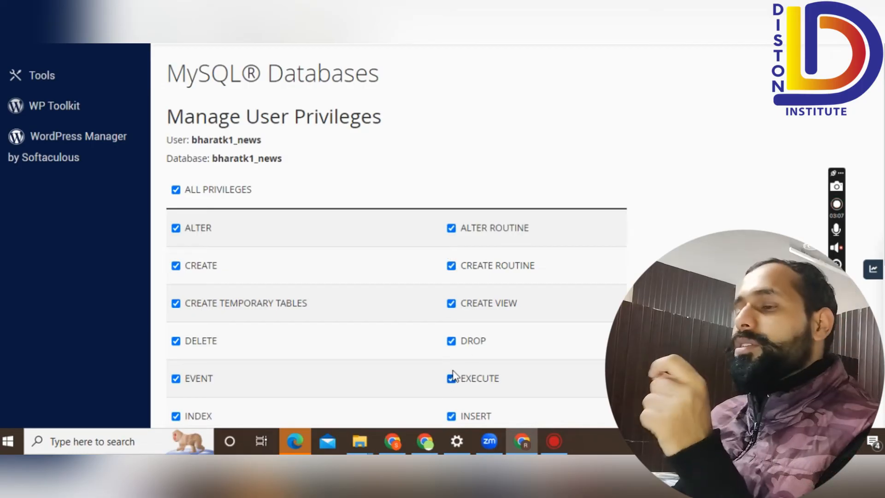
pyautogui.scroll(-3, 466, 336)
pyautogui.scroll(1, 470, 335)
pyautogui.scroll(2, 469, 336)
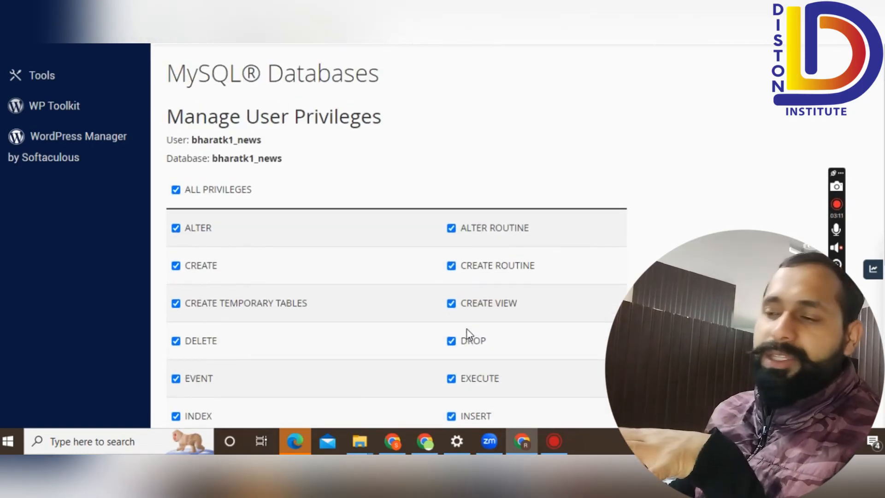
pyautogui.scroll(-5, 372, 257)
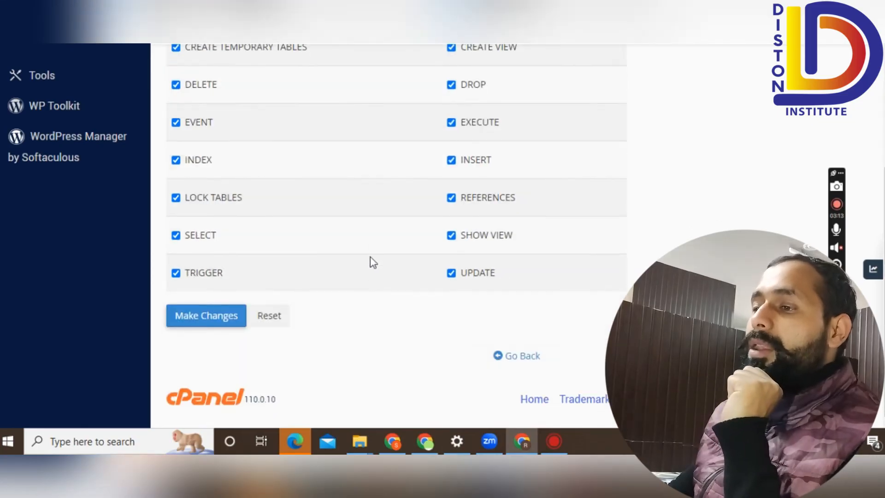
pyautogui.click(219, 318)
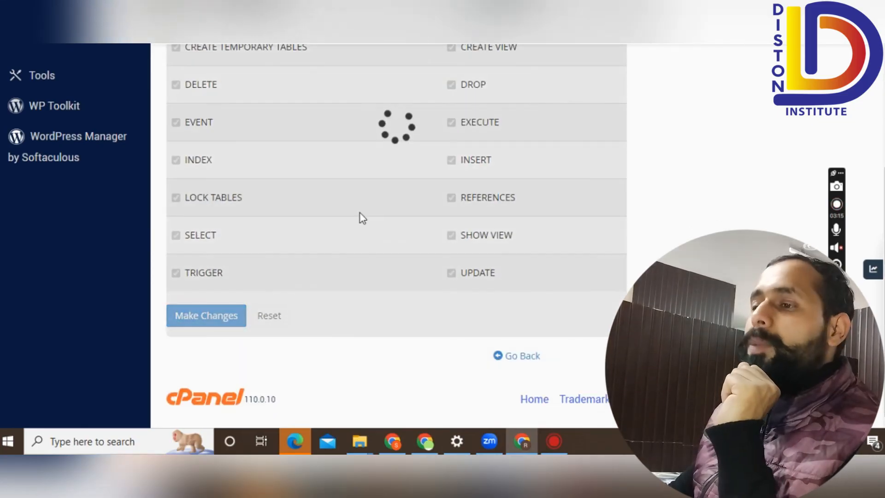
# Go back to the main MySQL Databases page.
pyautogui.scroll(3, 374, 256)
pyautogui.scroll(2, 375, 256)
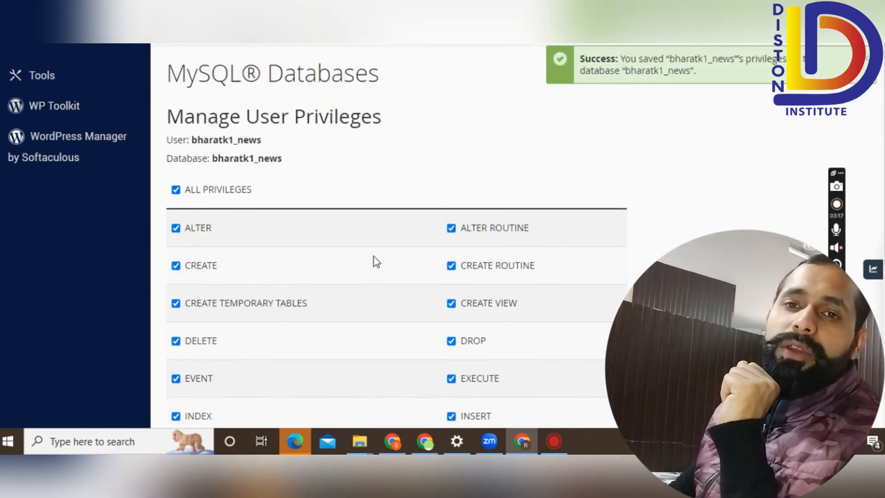
pyautogui.scroll(-5, 375, 257)
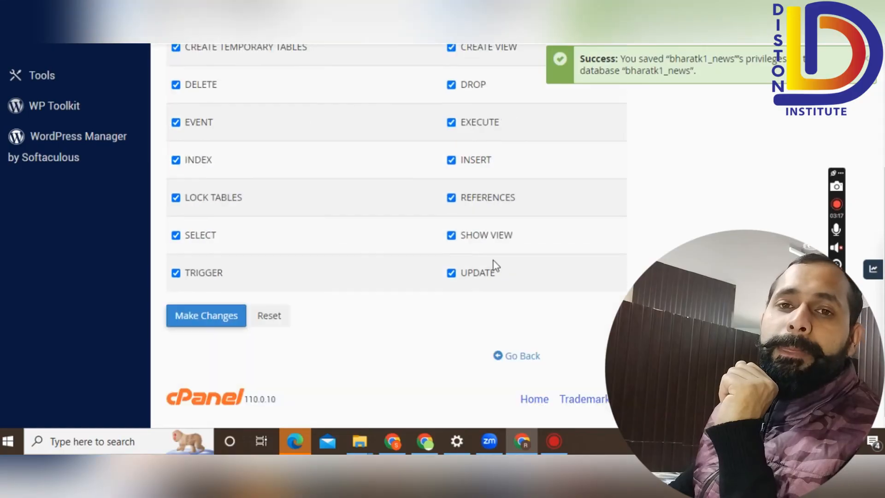
pyautogui.click(507, 366)
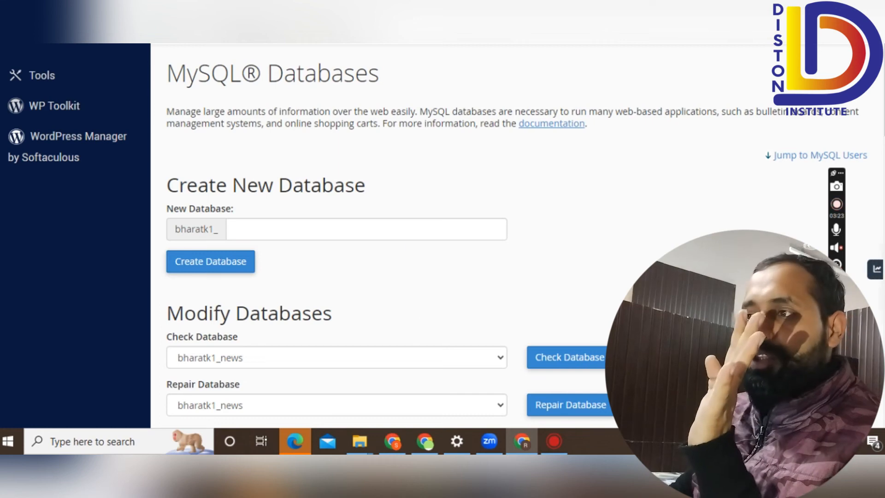
# Switch to the cPanel dashboard tab and launch phpMyAdmin from Quick Shortcuts.
pyautogui.click(258, 2)
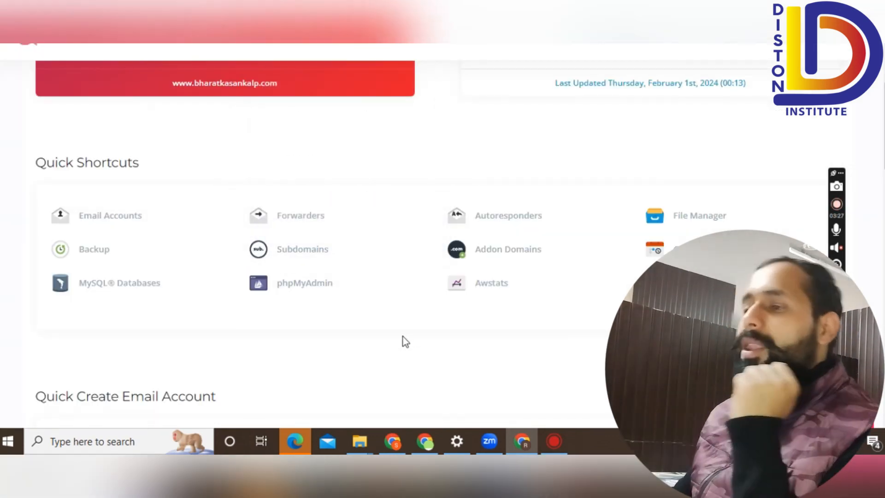
pyautogui.click(311, 285)
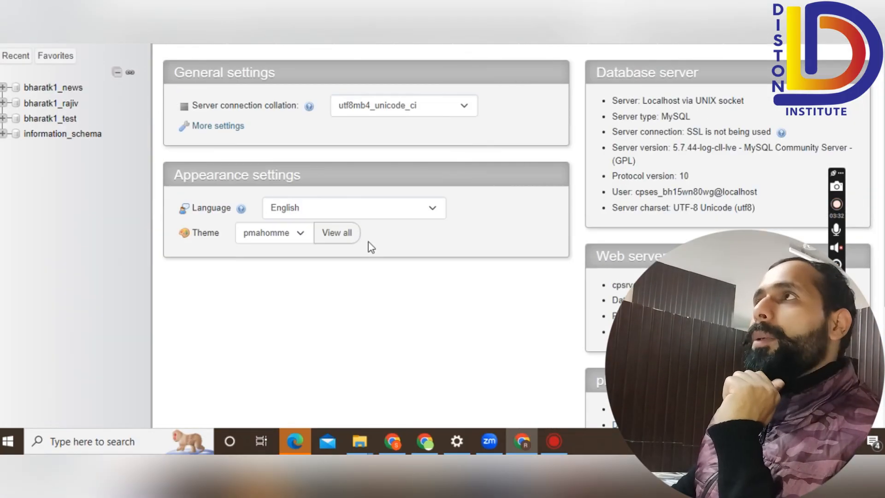
# Select the bharatk1_news database in the phpMyAdmin left sidebar to view its contents.
pyautogui.scroll(-2, 443, 247)
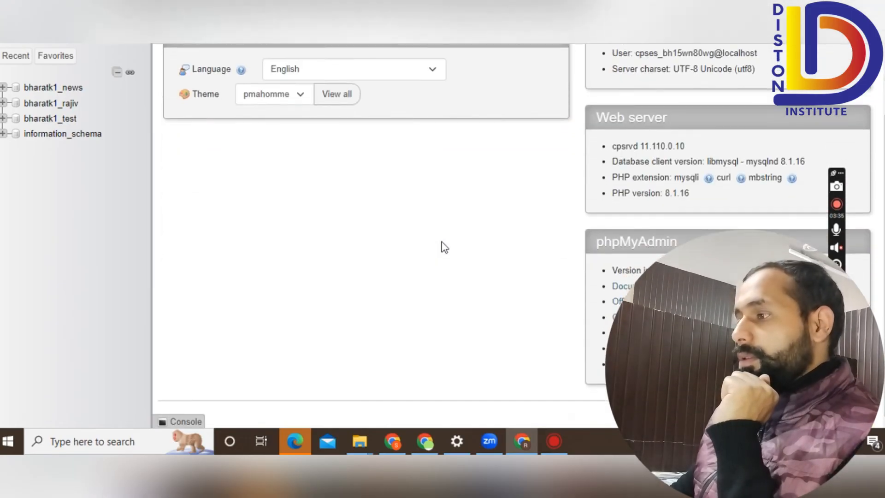
pyautogui.scroll(2, 443, 248)
pyautogui.click(73, 89)
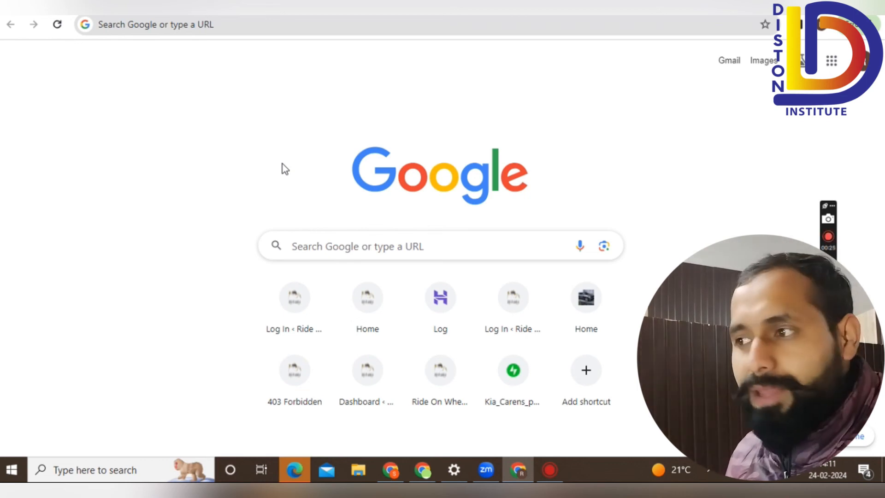
# Load example.com from Chrome's address bar, then return to the address bar for a new address.
pyautogui.click(227, 25)
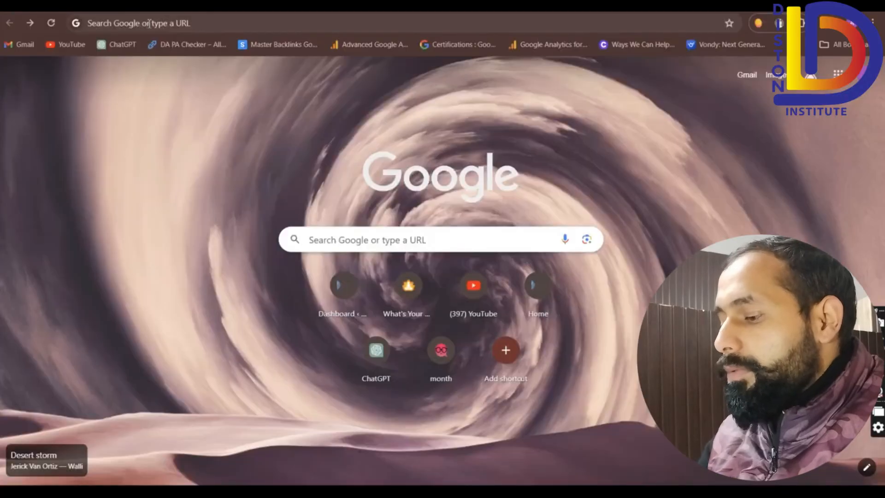
pyautogui.click(150, 23)
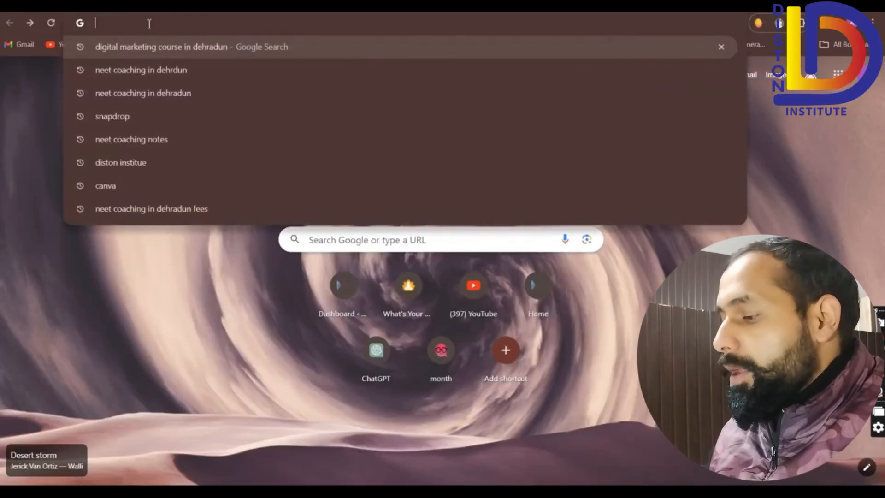
pyautogui.write('ab')
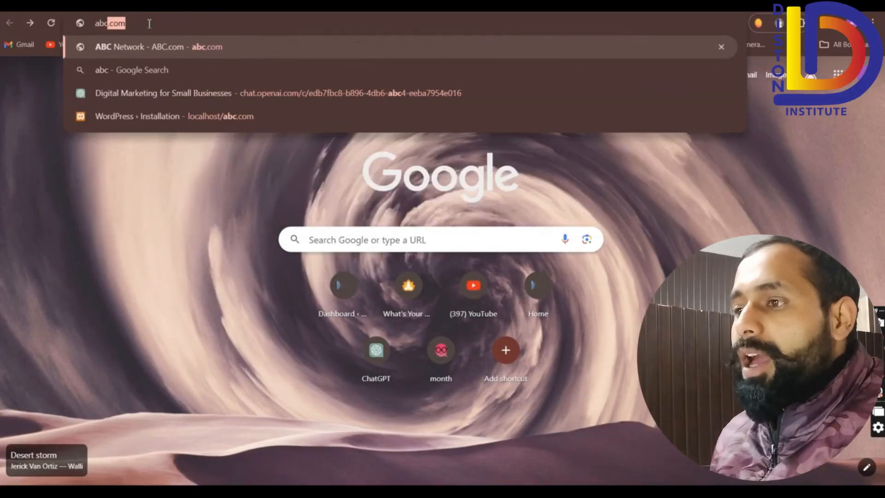
pyautogui.press('BackSpace')
pyautogui.press('BackSpace')
pyautogui.press('BackSpace')
pyautogui.write('ex')
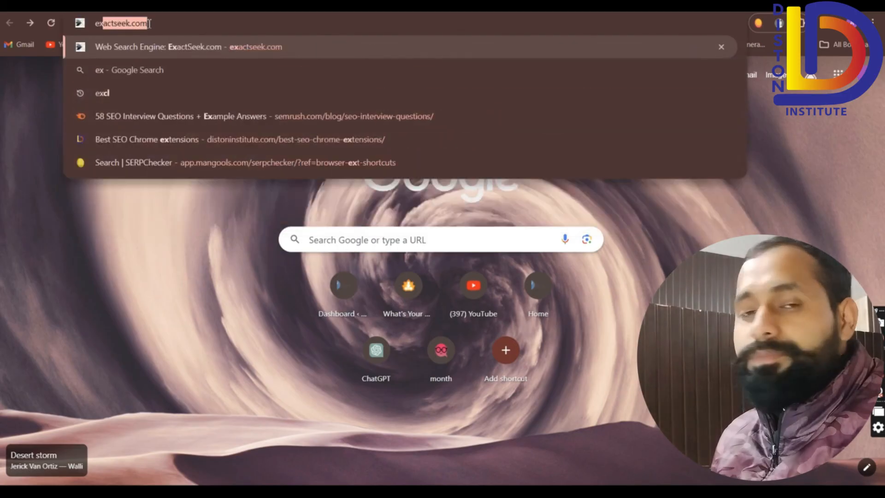
pyautogui.write('ampl')
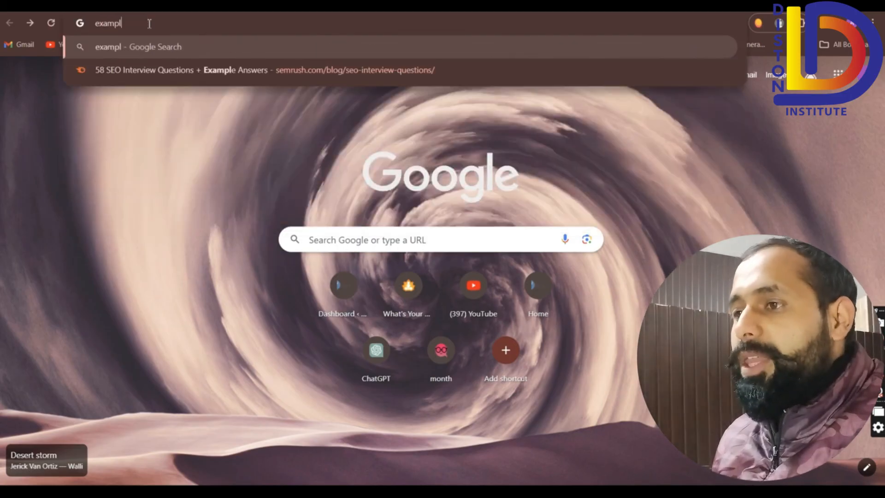
pyautogui.write('e.com')
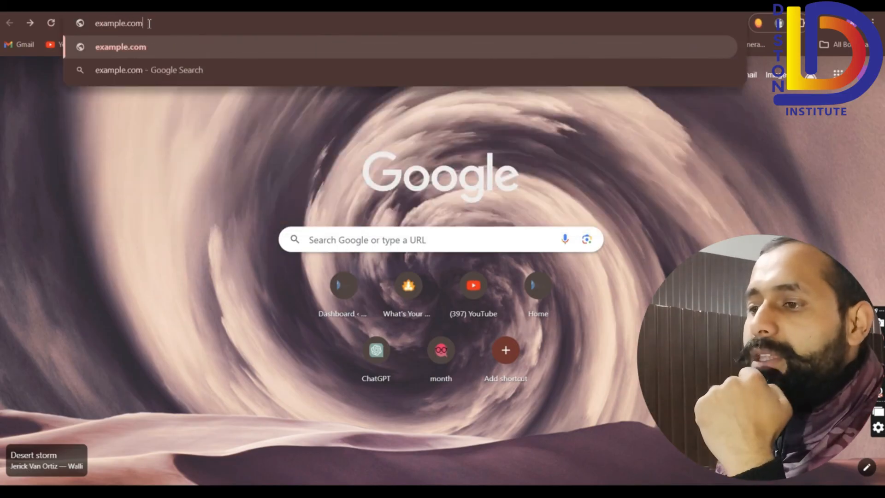
pyautogui.press('Return')
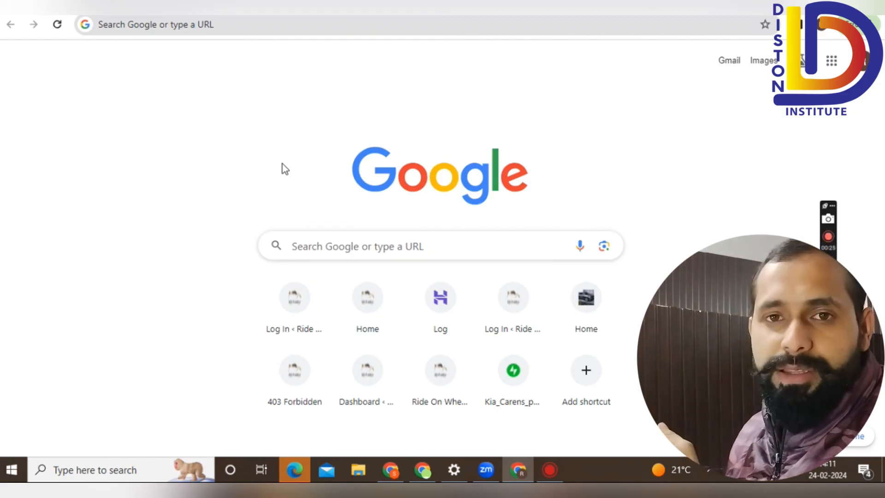
pyautogui.click(227, 25)
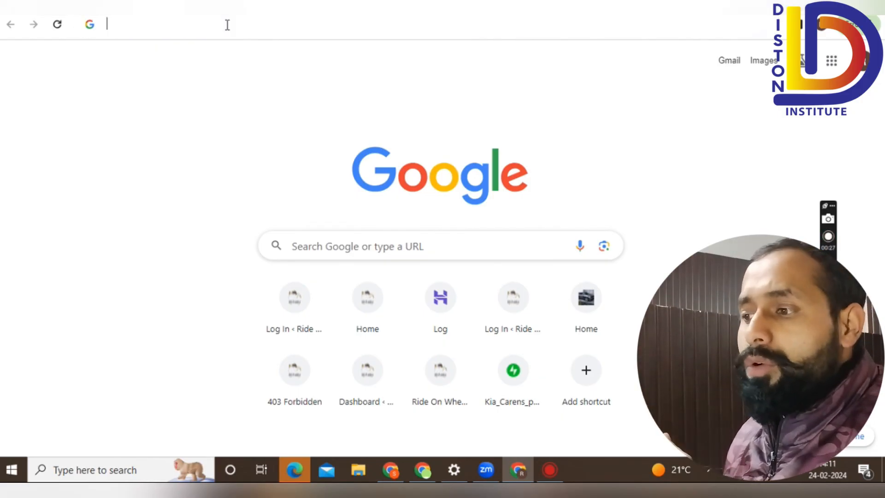